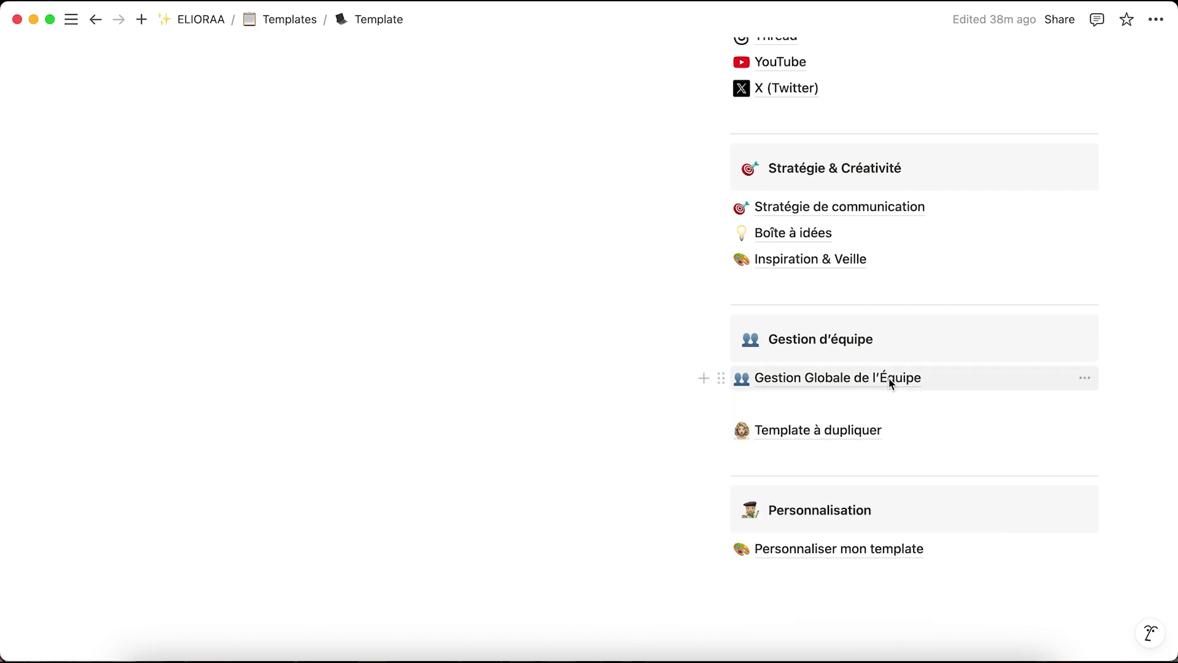
Duplicate the "Template à dupliquer" page under Gestion d'équipe, place the copy above the original and open it.
mouse_move(887, 381)
scroll(721, 418, down, 1)
click(721, 417)
click(598, 300)
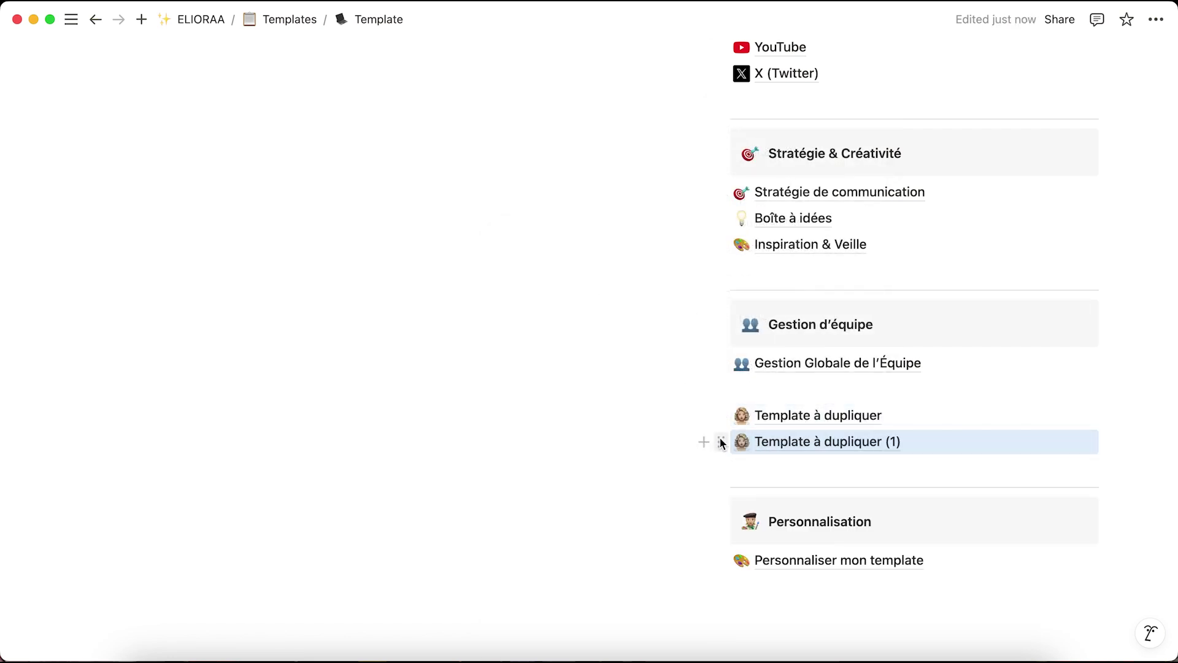
drag(720, 419, 781, 400)
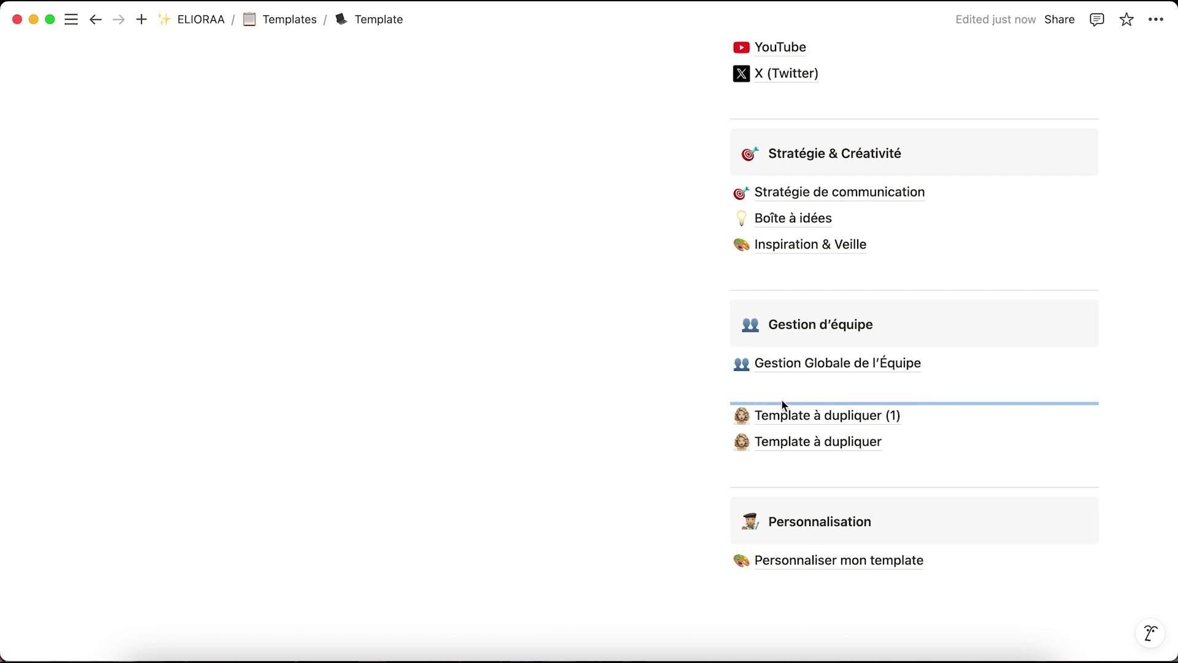
click(774, 415)
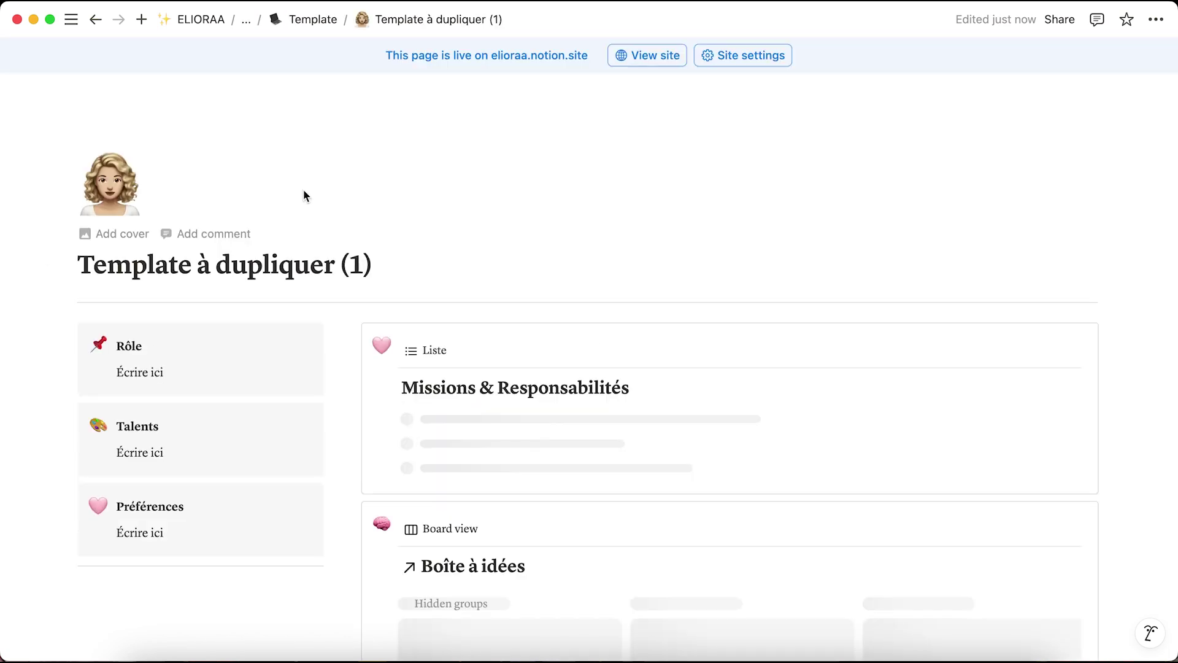
Change the duplicated page's icon to the custom emoji of a woman with long brown hair.
click(93, 202)
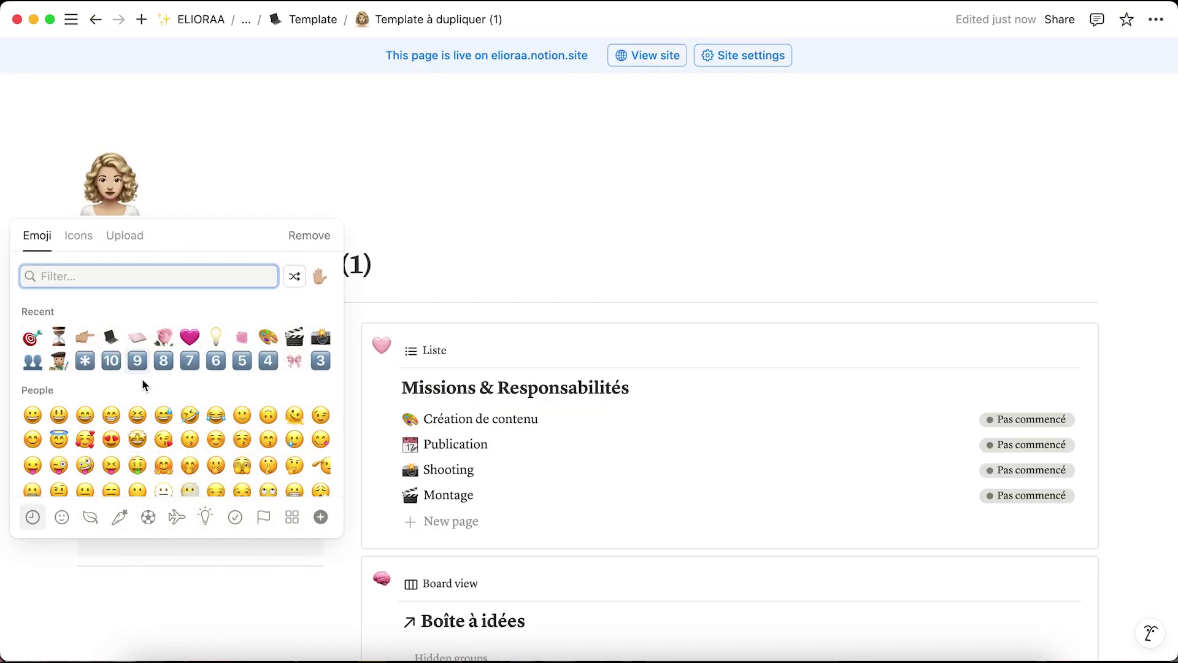
click(265, 521)
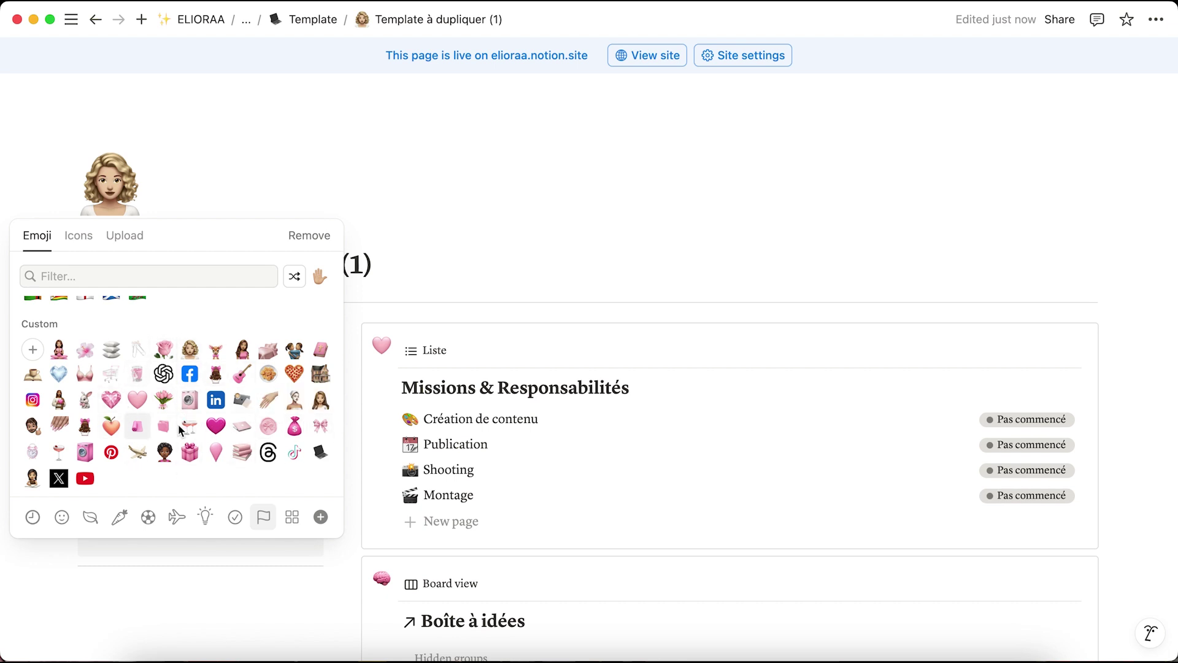
click(328, 403)
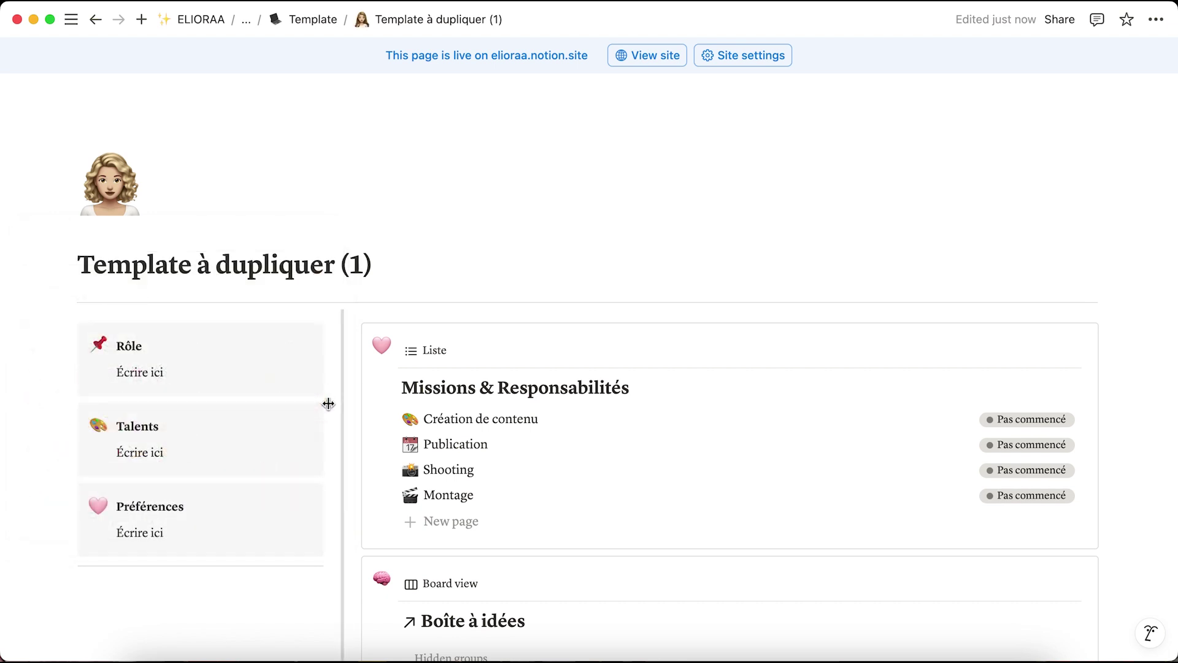
Rename the duplicated page with the team member's first name.
click(233, 273)
triple_click(235, 275)
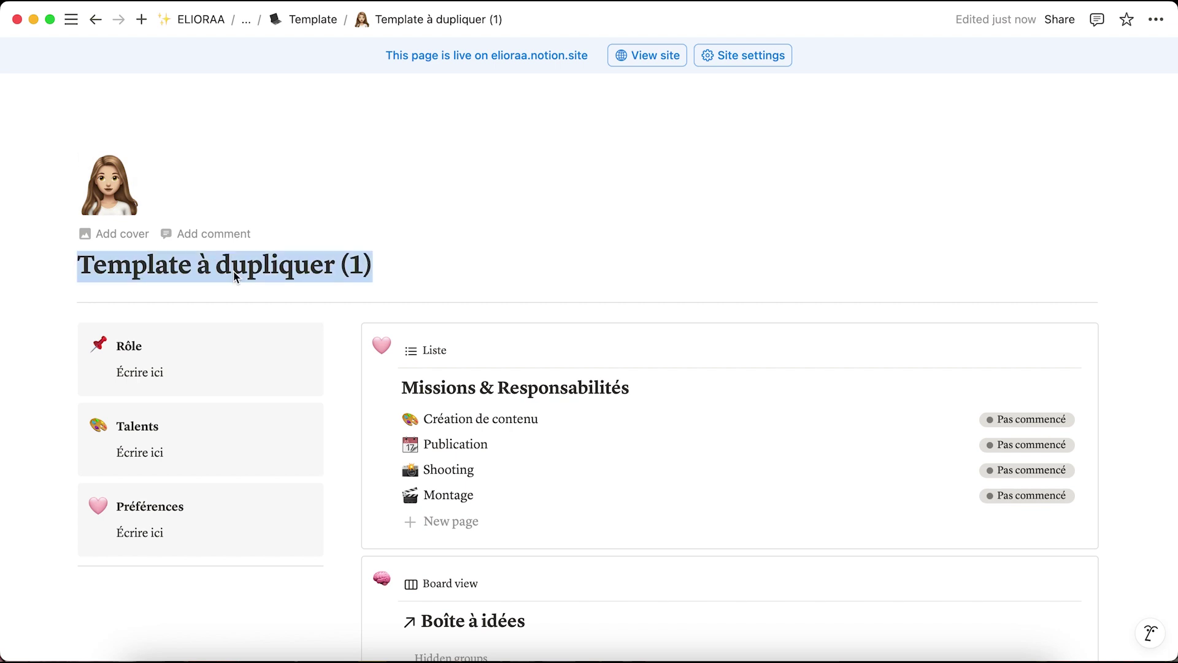
text(Cam)
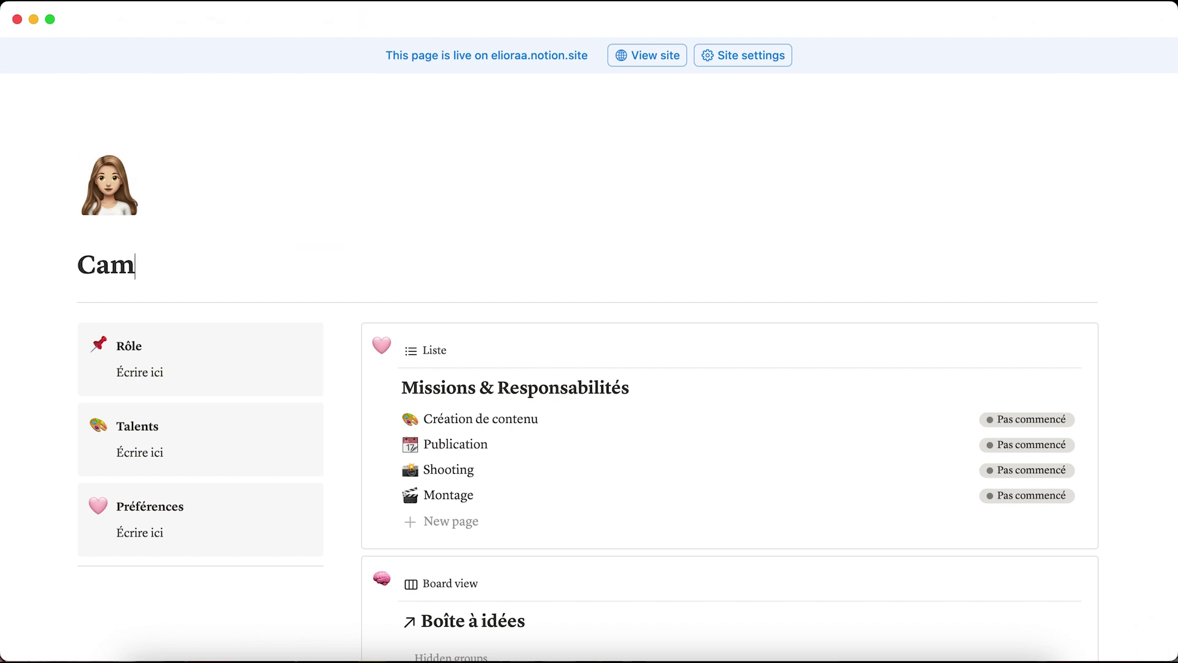
text(ille)
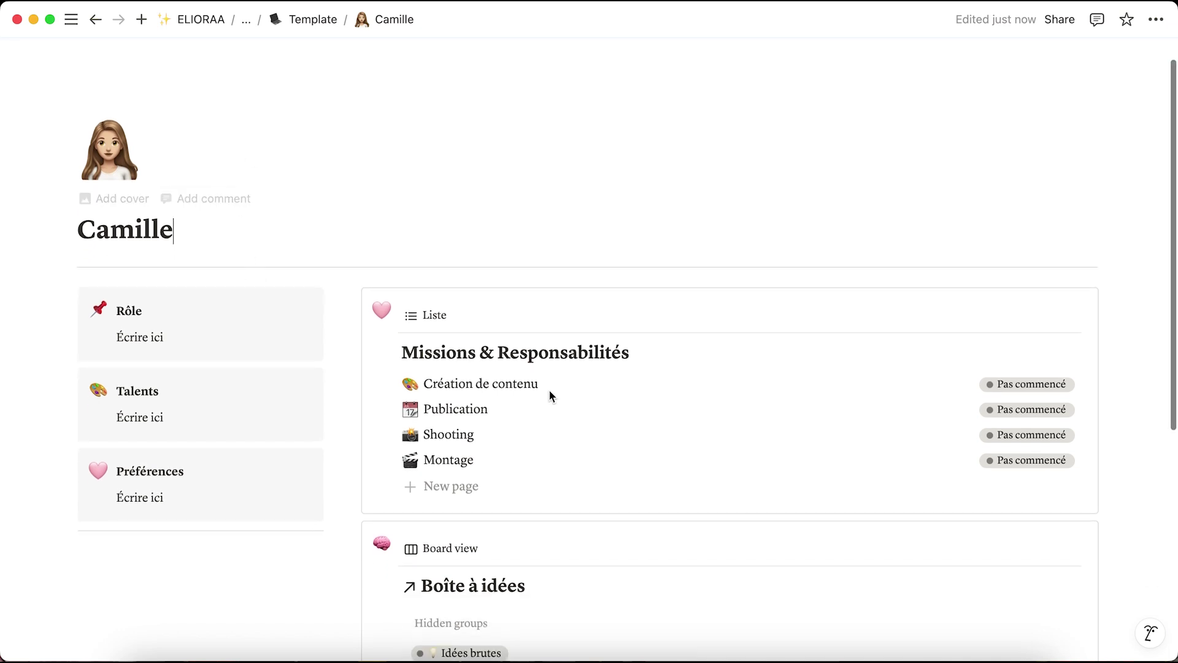
Replace the placeholder text in the Rôle block with "CM".
scroll(279, 387, down, 1)
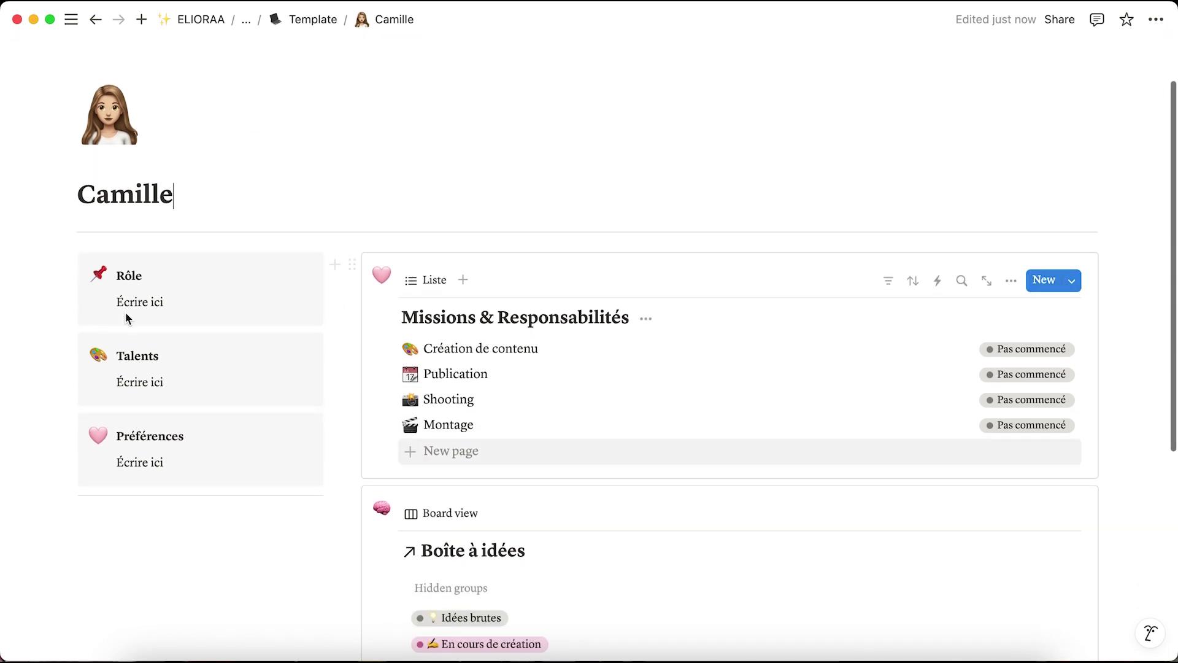
triple_click(147, 308)
click(147, 307)
triple_click(145, 307)
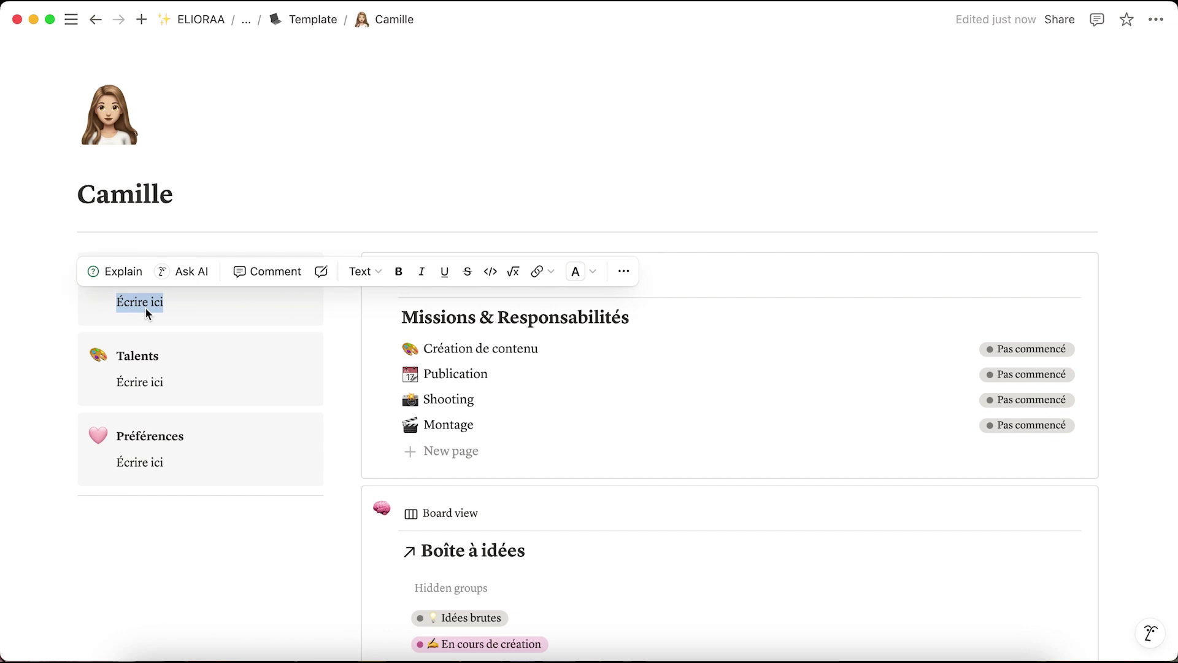
text(CM)
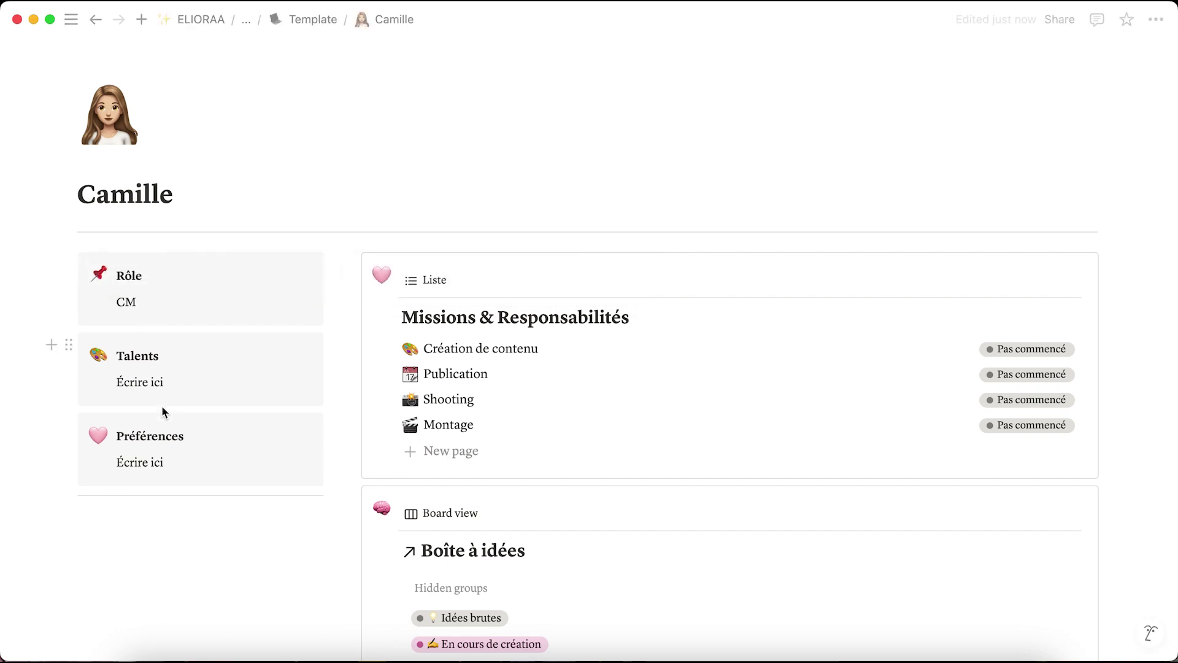
double_click(155, 383)
click(124, 384)
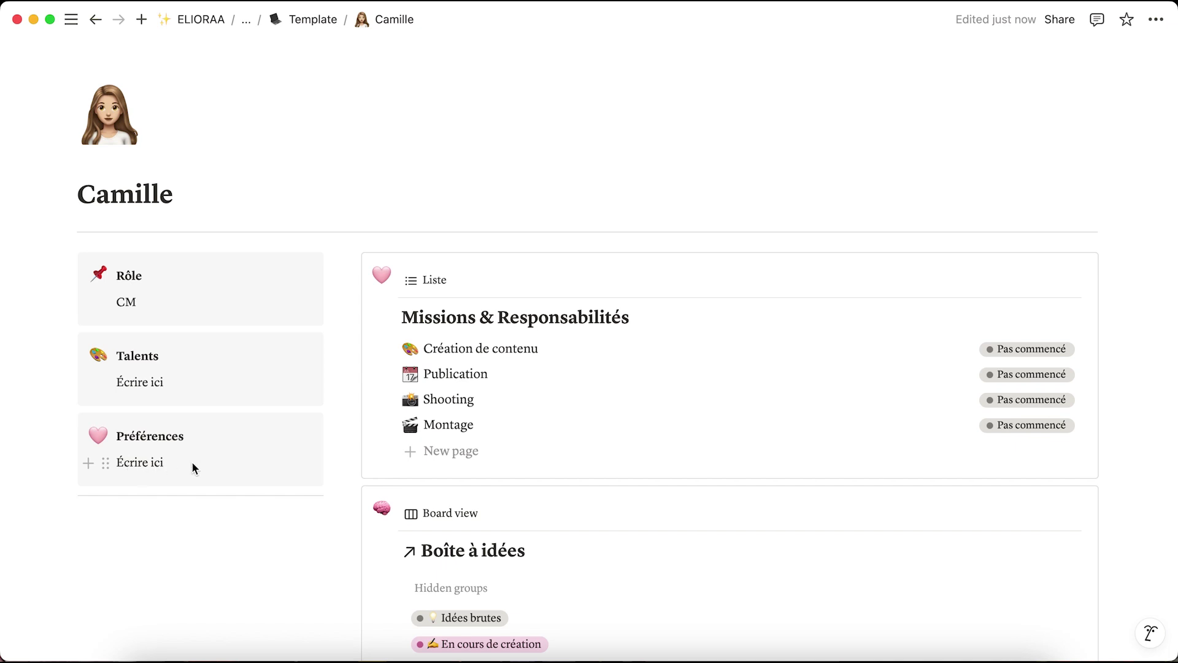
scroll(187, 437, down, 2)
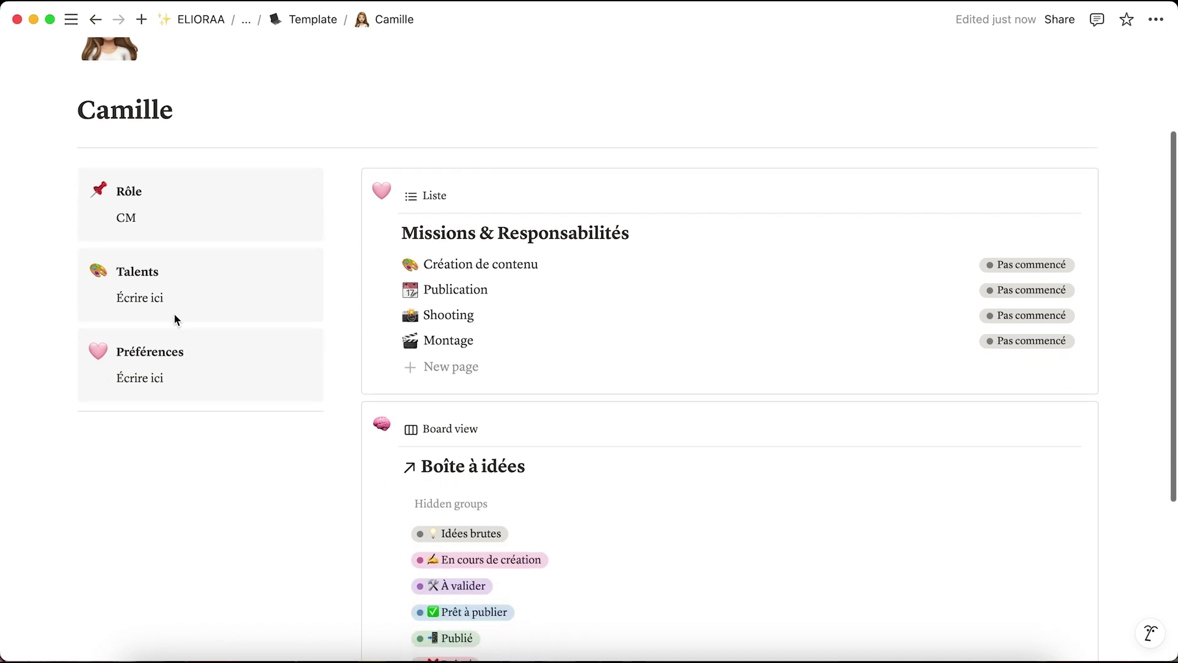
click(149, 212)
scroll(511, 271, down, 1)
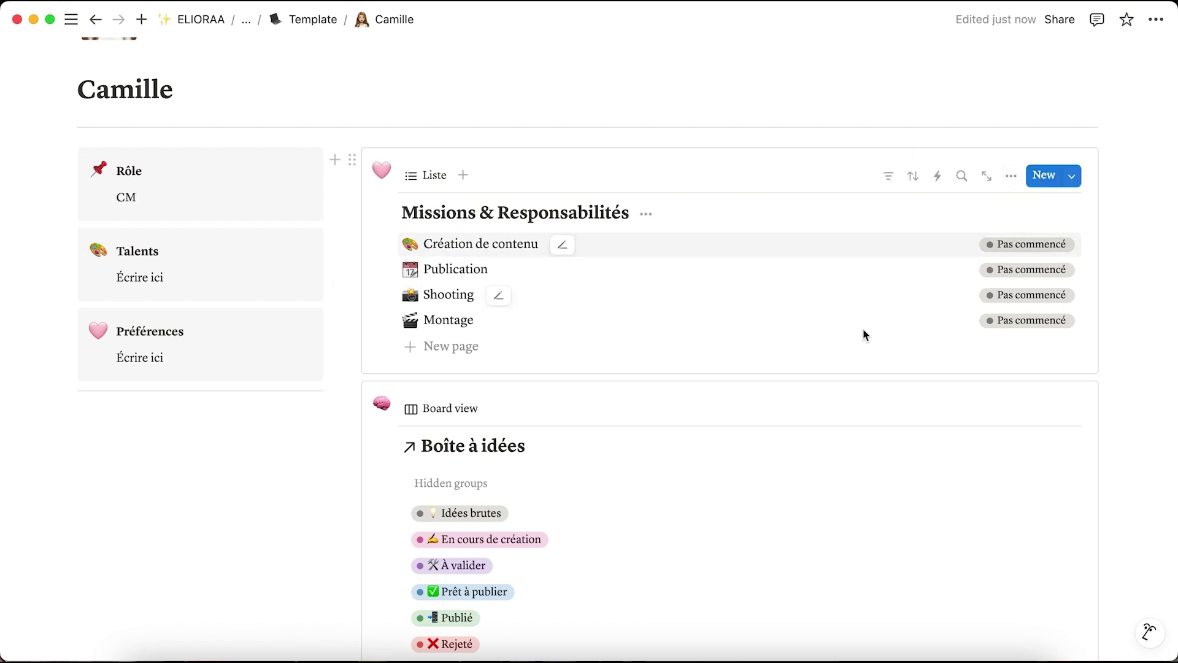
Open the "Création de contenu" mission in side peek, assign the team member as its person in charge, and close the peek.
scroll(853, 329, up, 2)
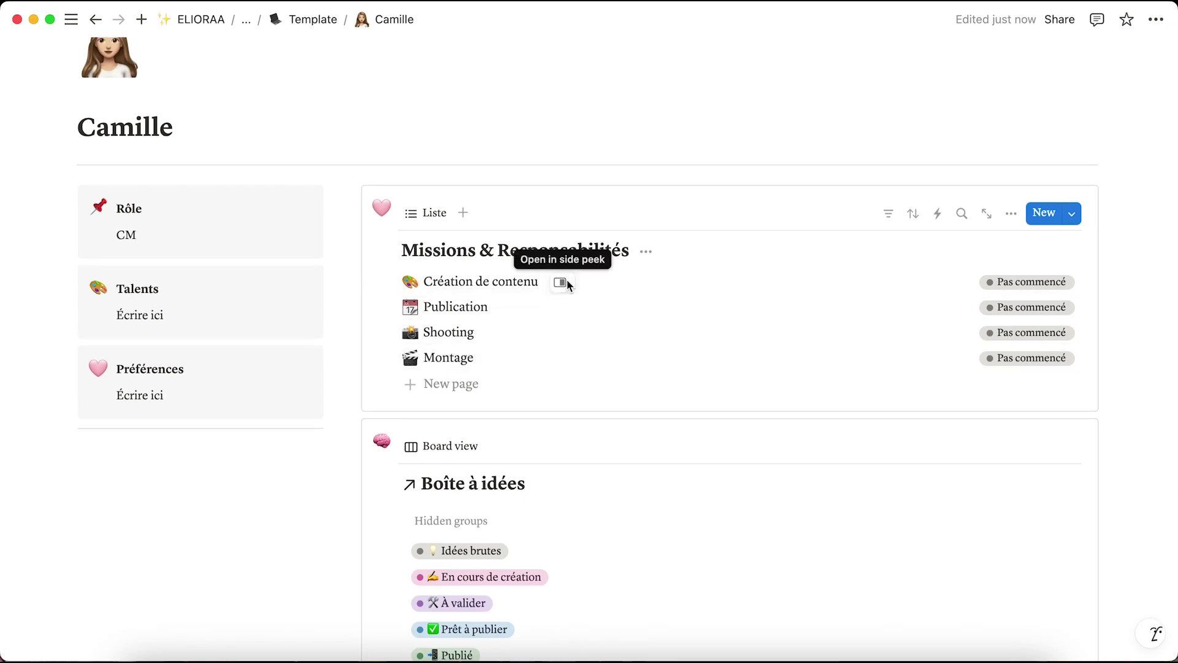
click(560, 282)
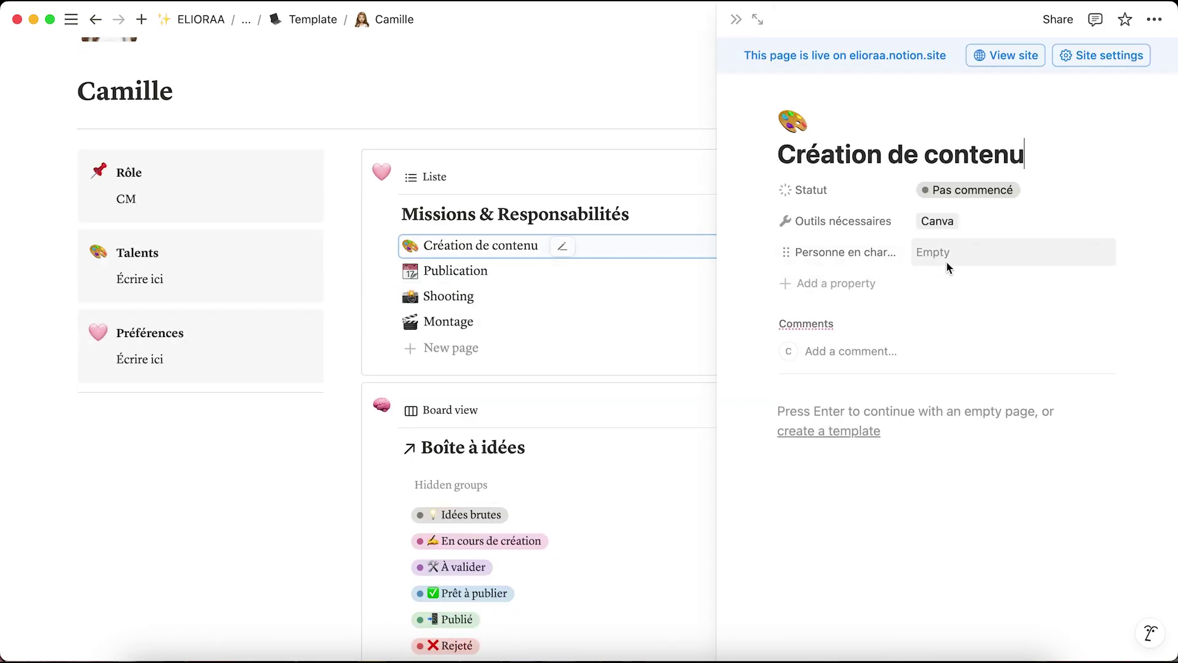
click(932, 257)
click(945, 298)
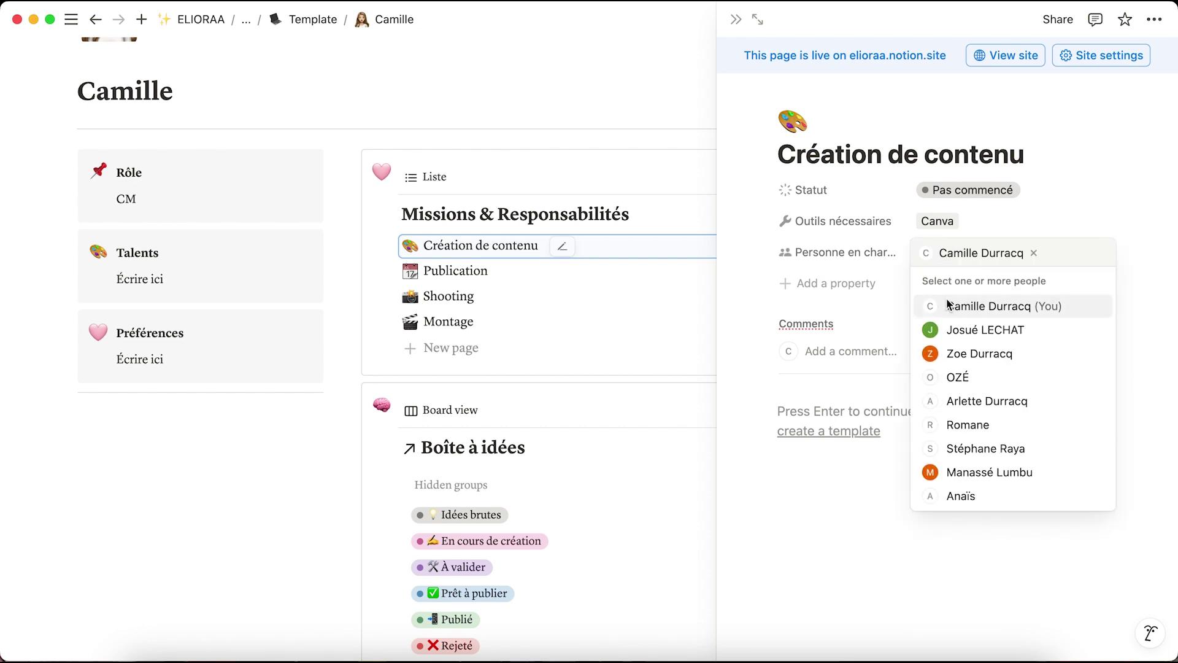
click(1074, 227)
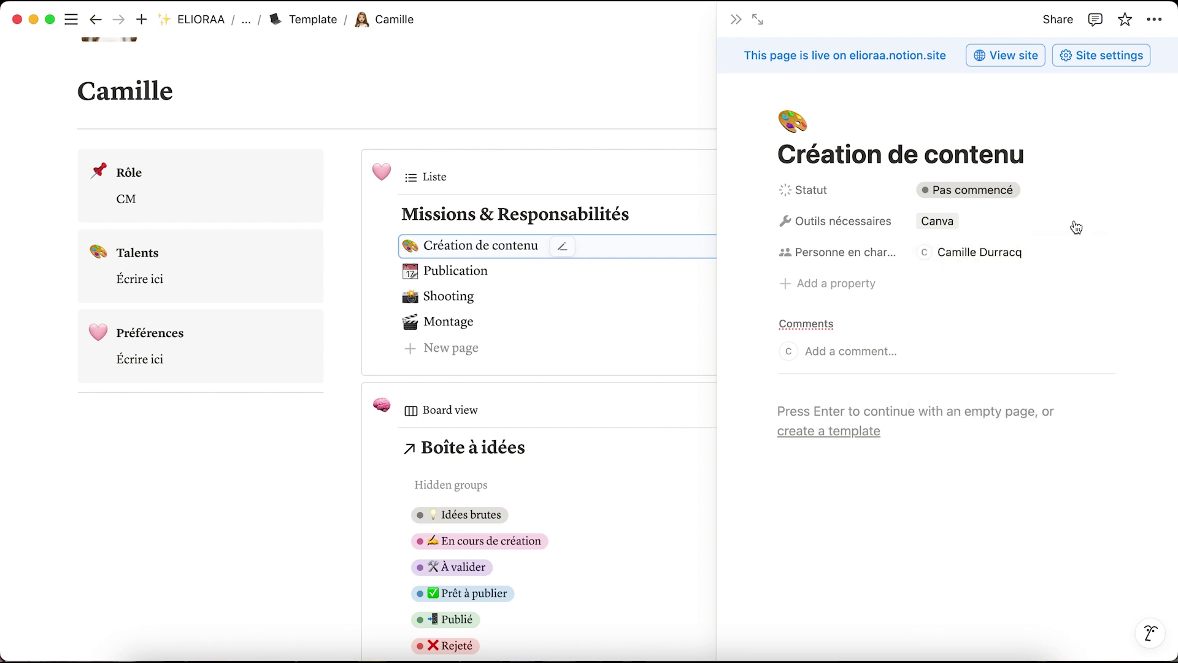
click(735, 18)
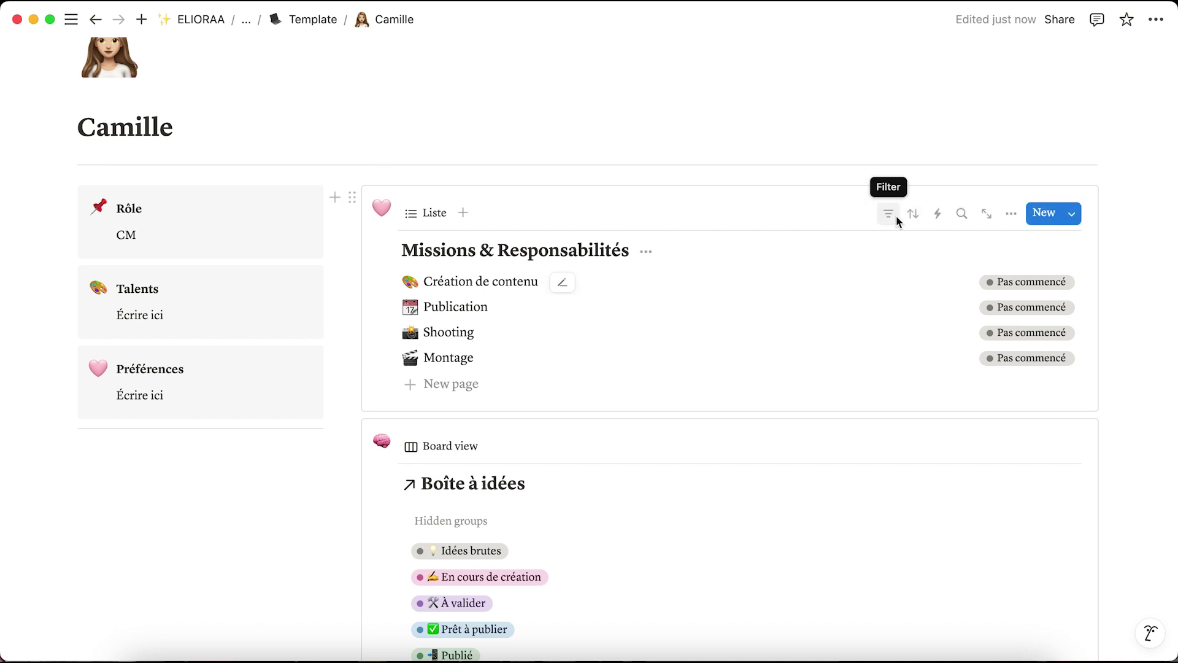
Filter the Missions & Responsabilités list so Personne en charge contains the team member, and hide the filter bar.
click(895, 216)
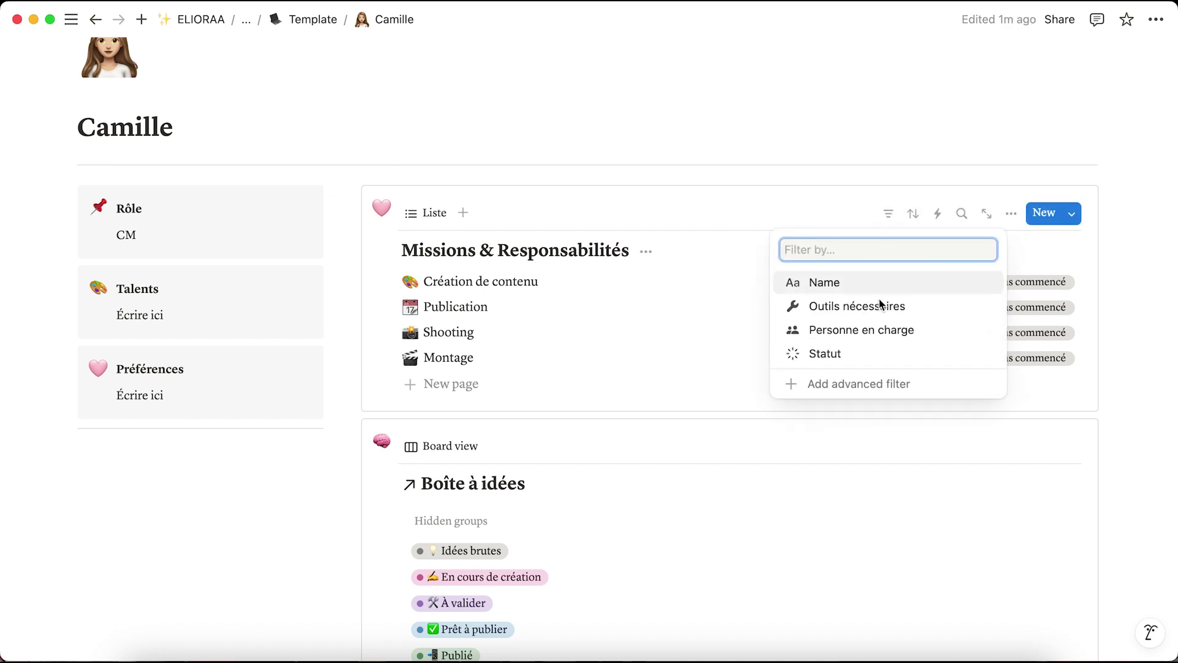
click(904, 331)
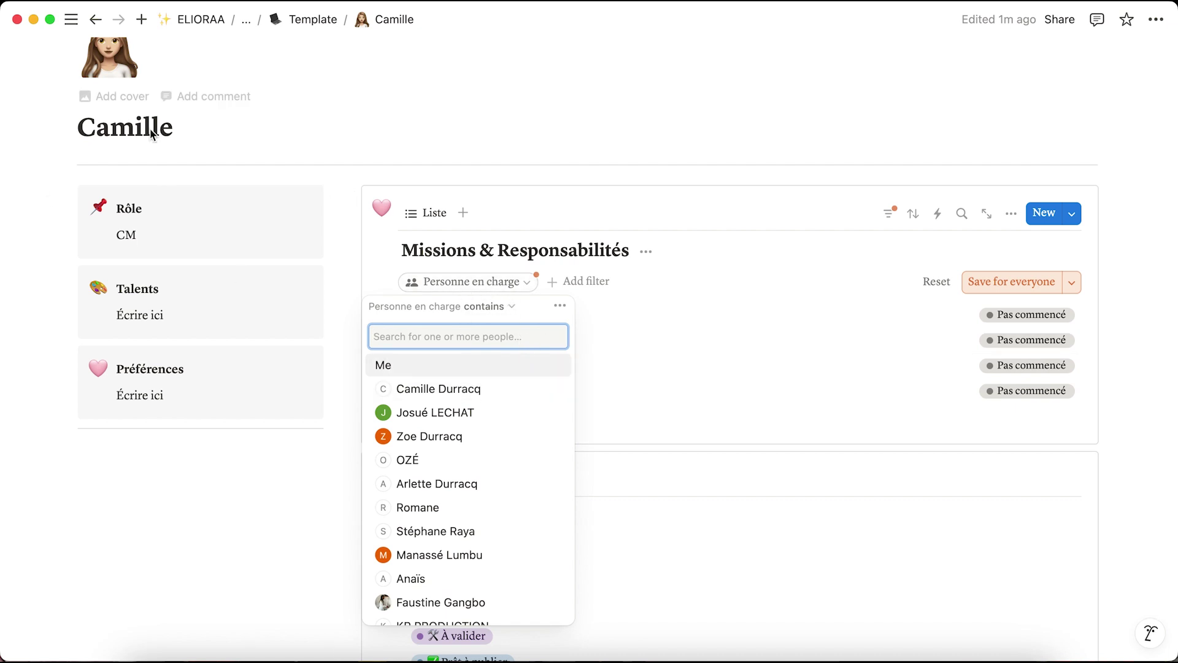
click(435, 389)
click(700, 256)
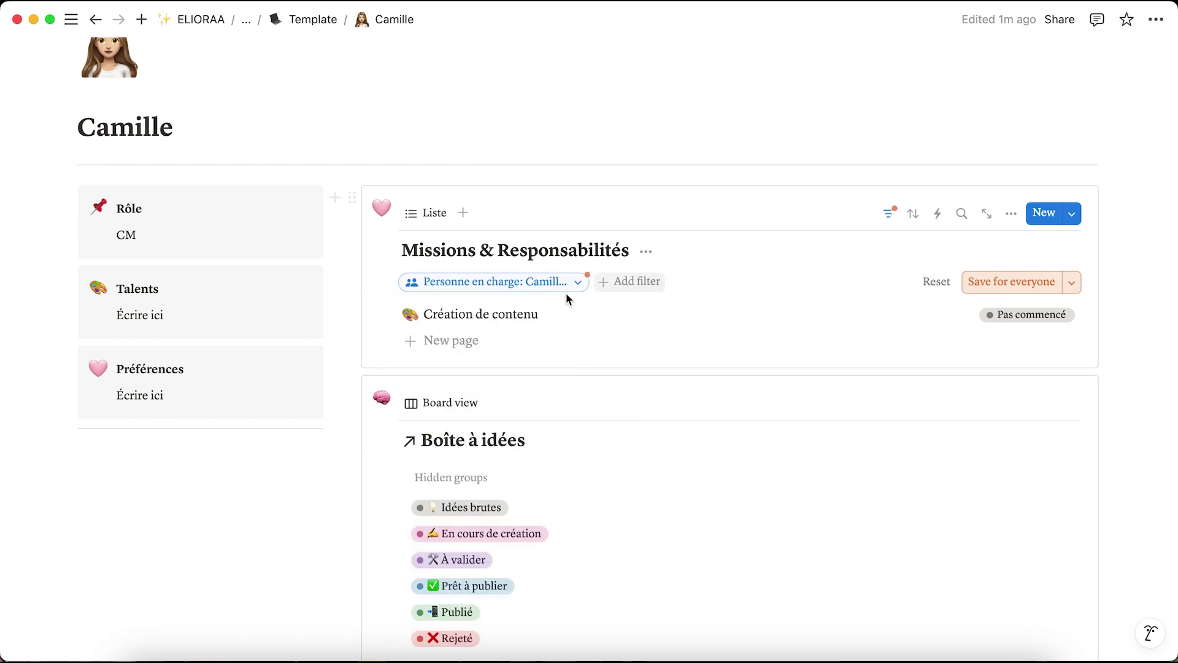
click(888, 213)
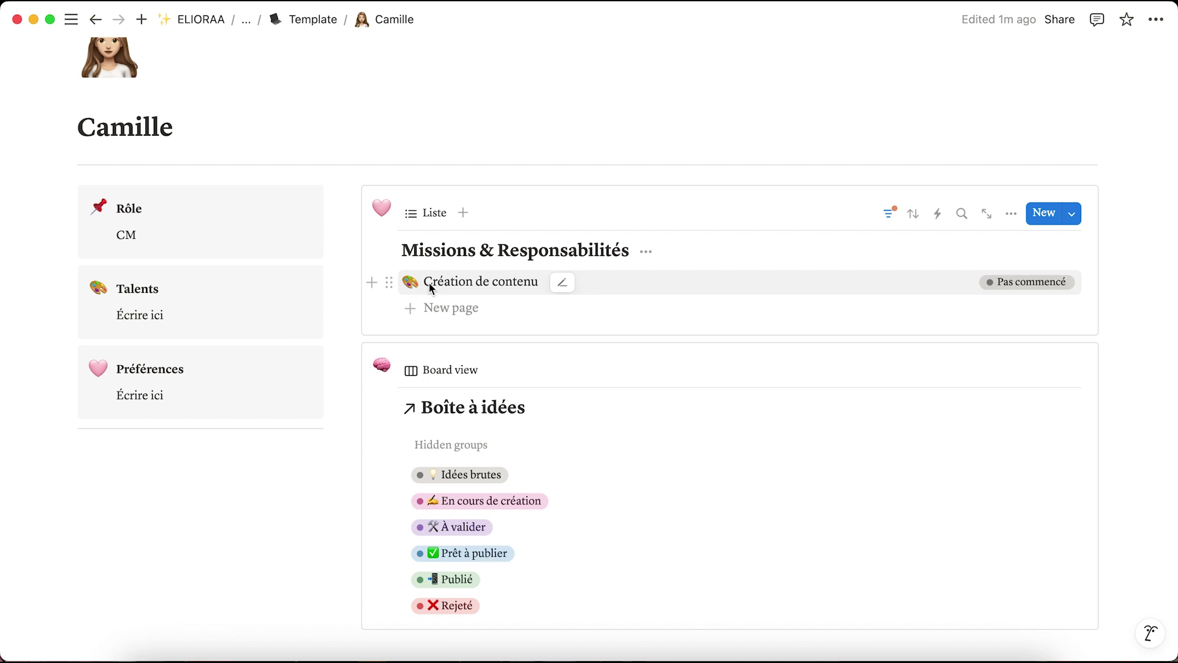
Add a new page to the Boîte à idées board using the "Idée" template.
scroll(524, 448, down, 3)
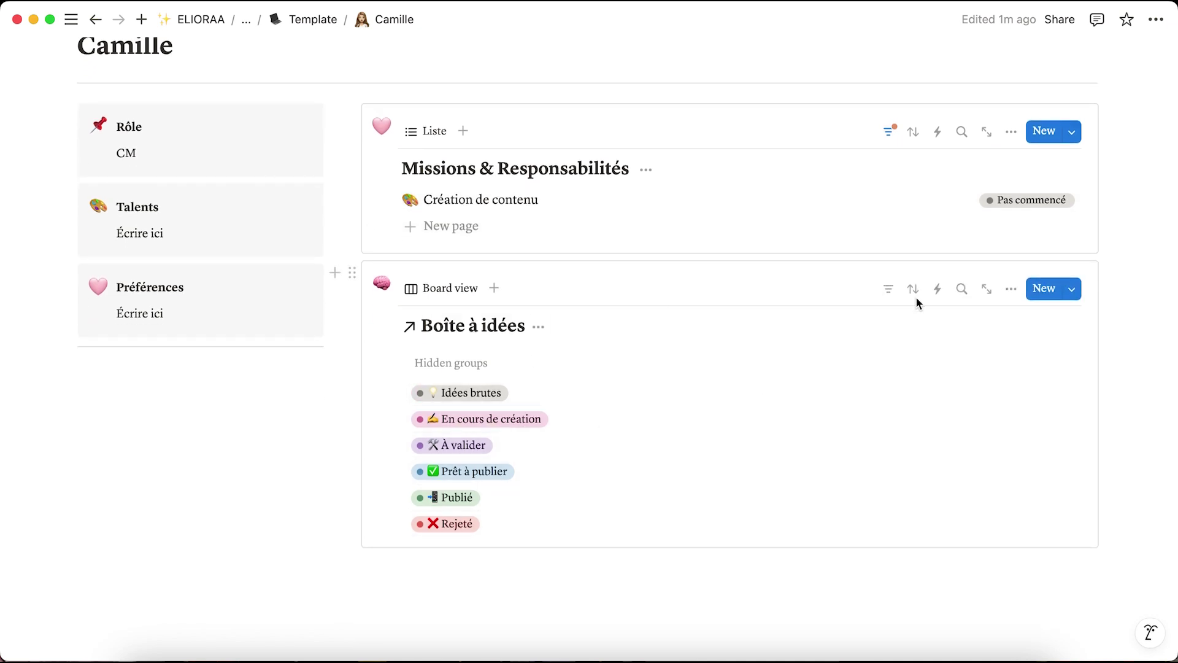
click(1045, 290)
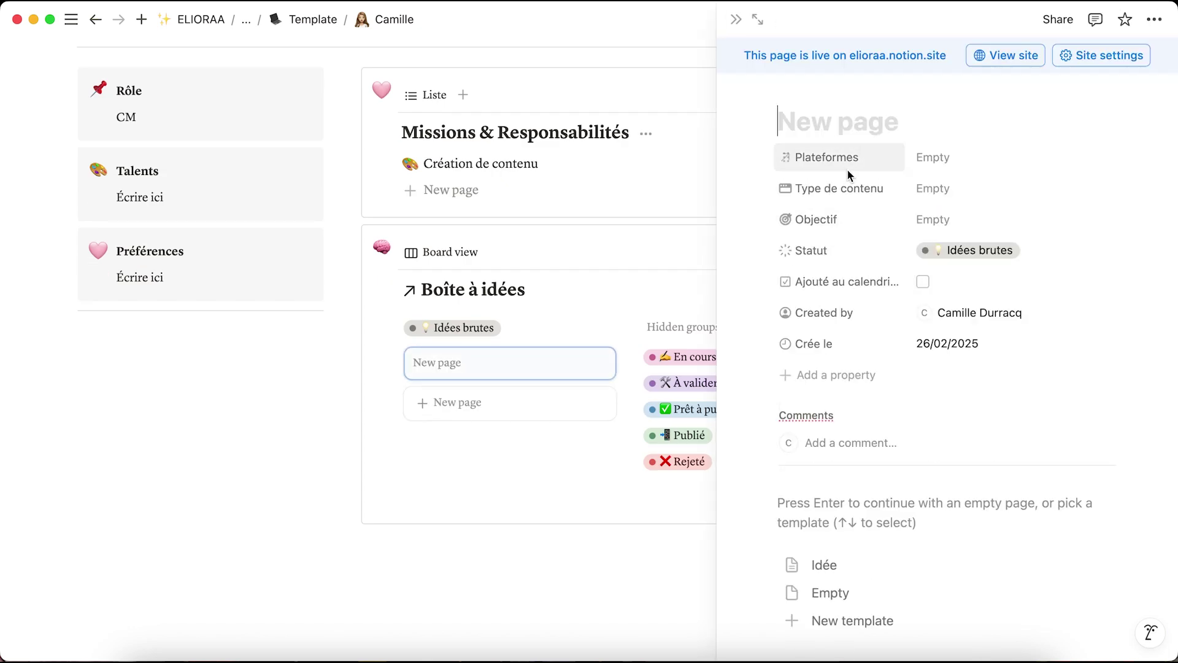
click(825, 562)
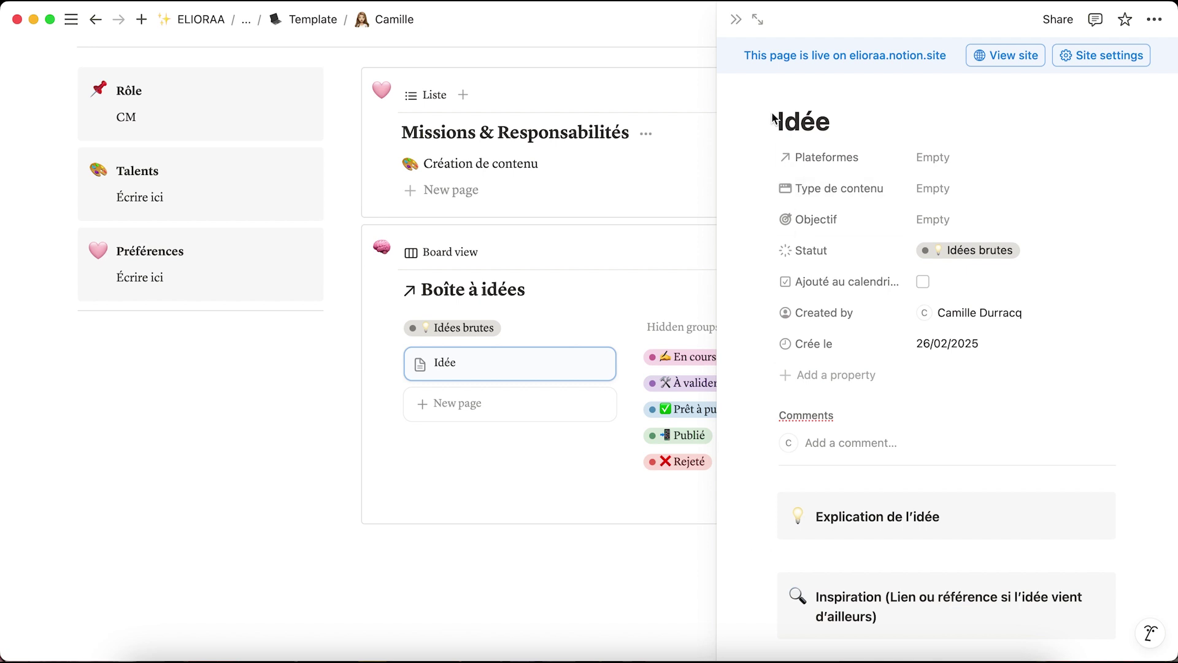
Examine the new idea's Plateformes, Type de contenu, Objectif, Statut and calendar checkbox properties, and its content sections.
click(938, 161)
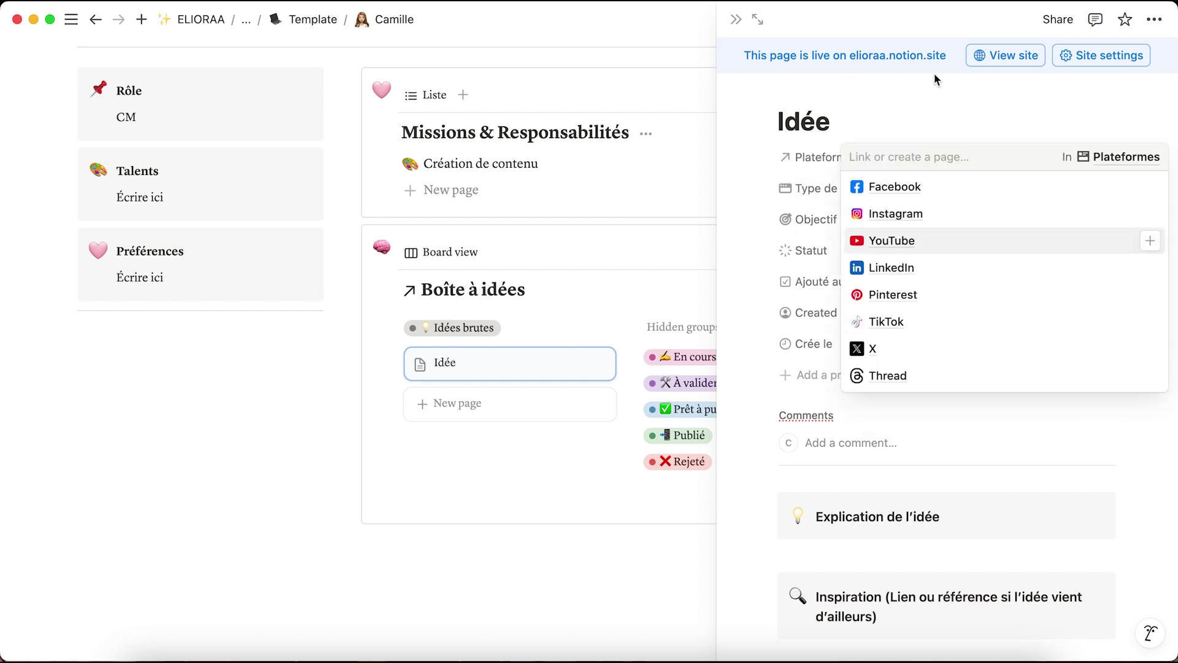
key(Escape)
click(959, 184)
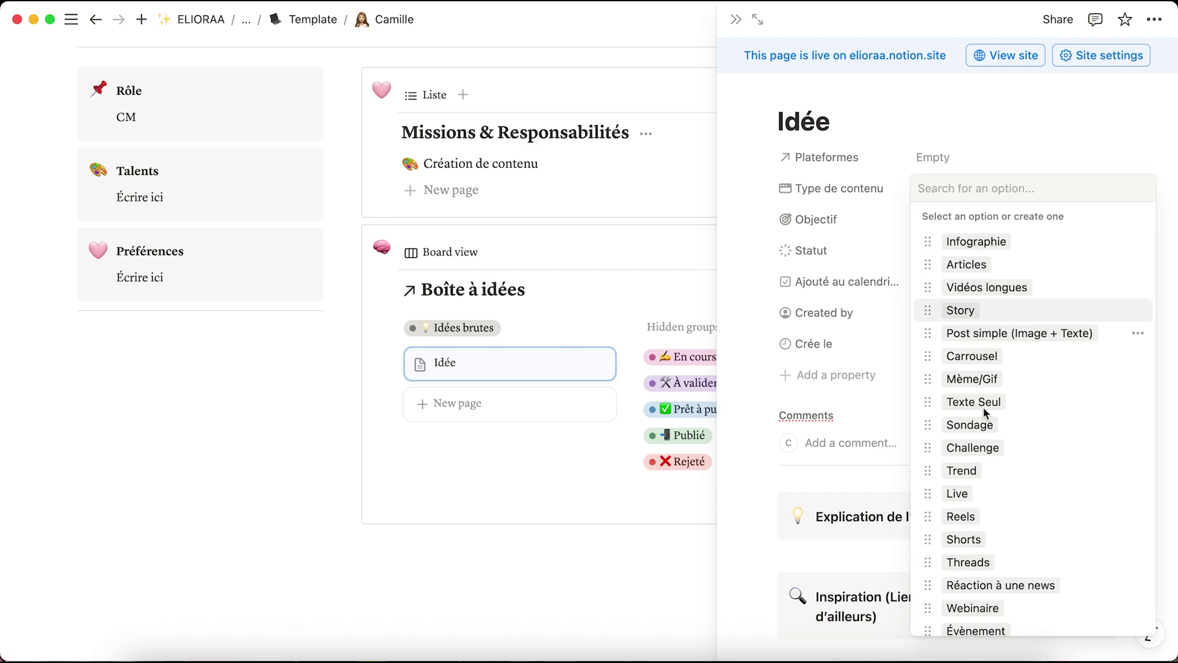
scroll(1014, 410, down, 1)
click(1059, 122)
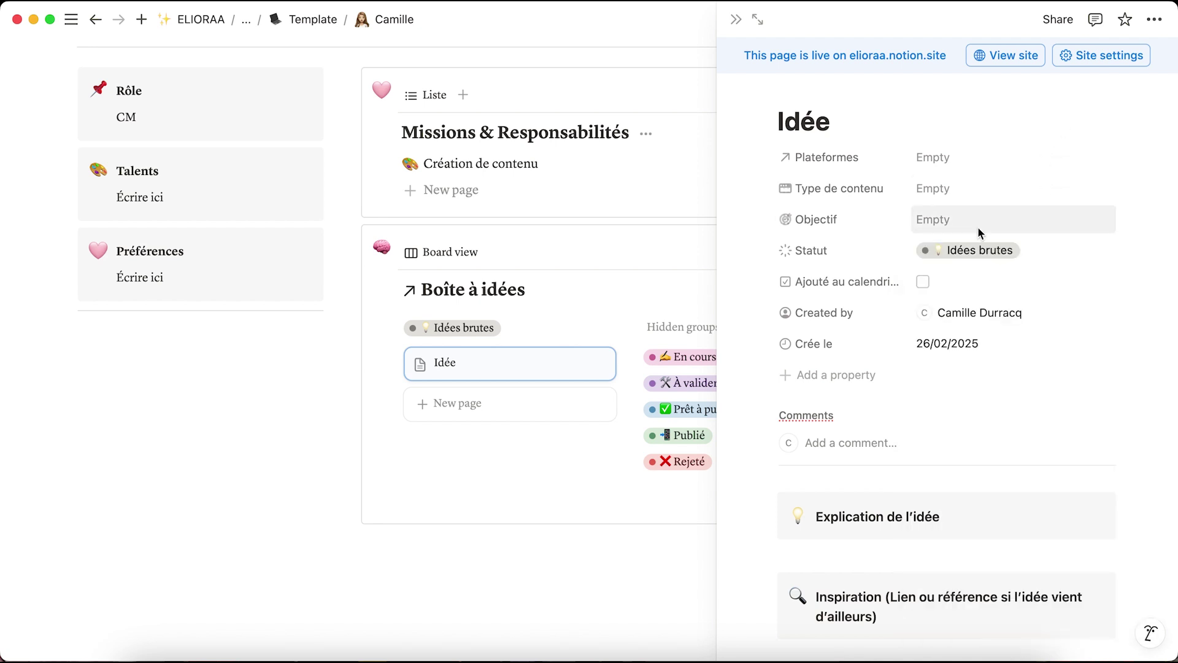
click(983, 220)
click(1026, 171)
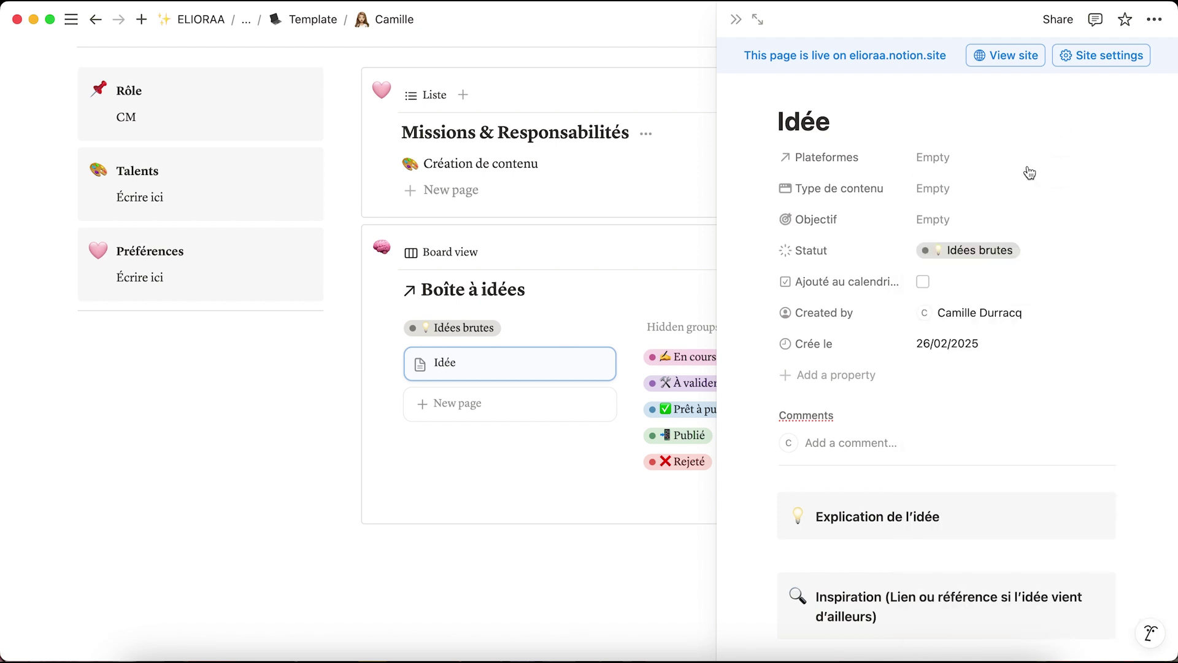
click(975, 250)
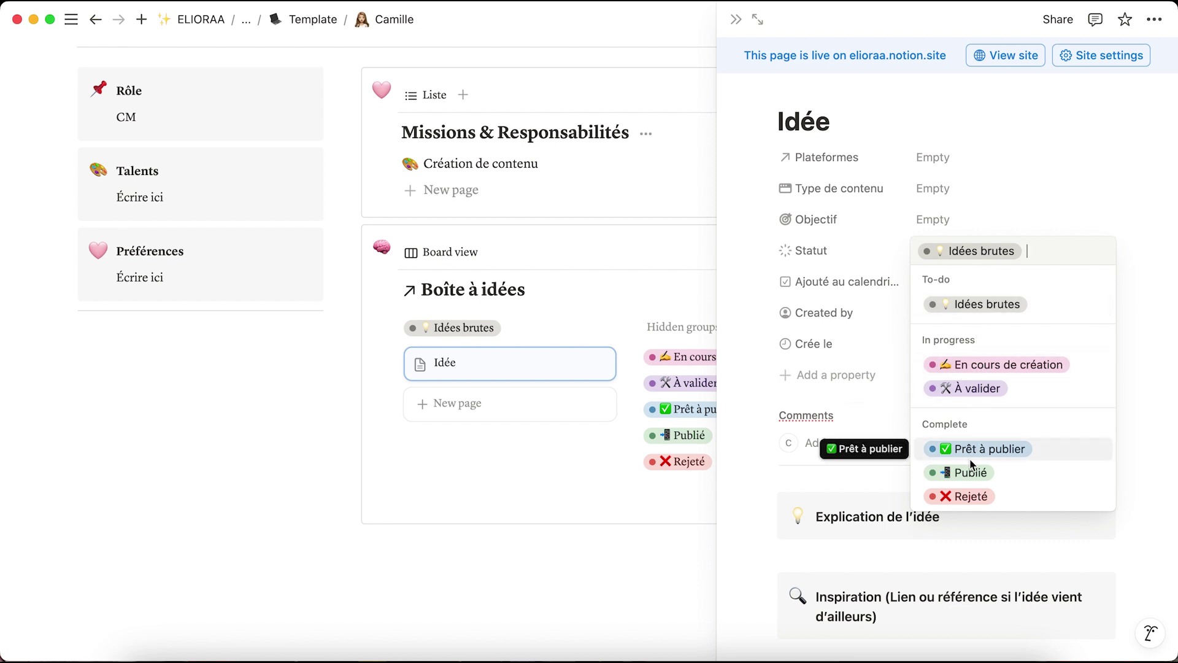
click(1030, 152)
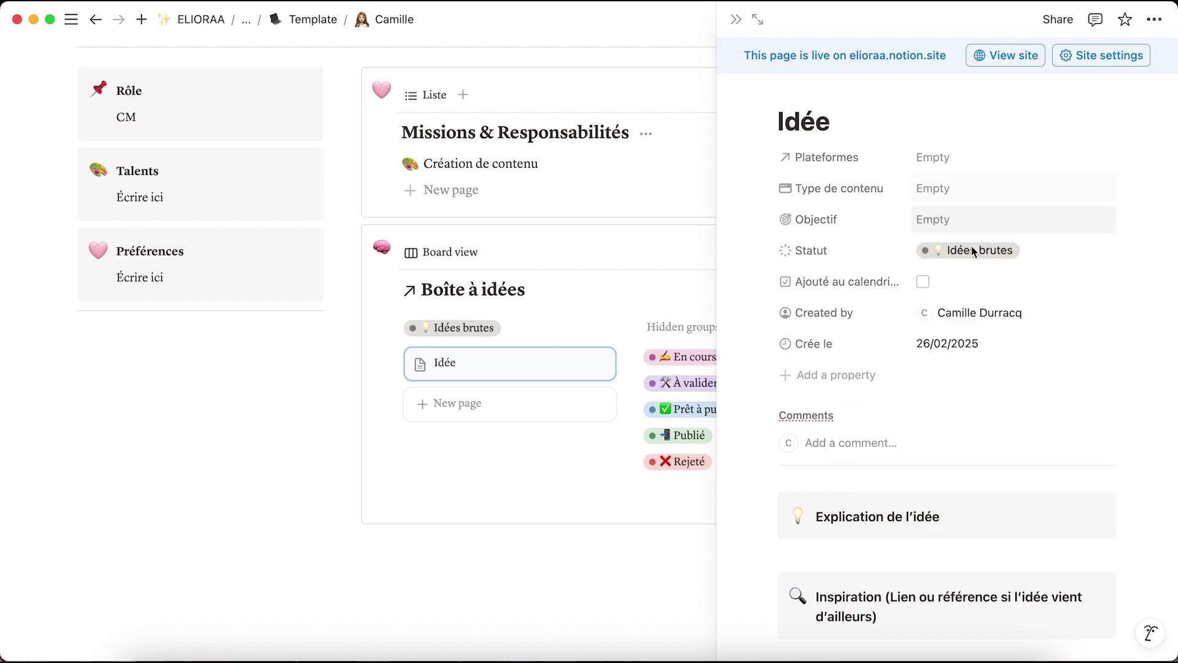
click(924, 282)
click(924, 282)
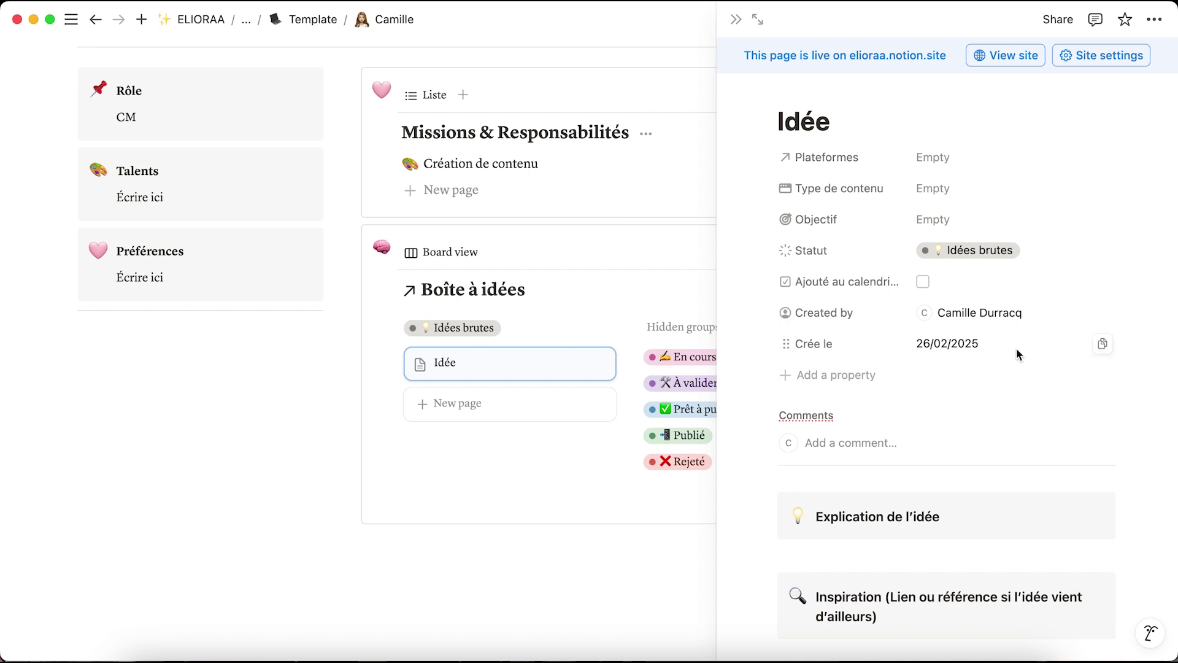
scroll(986, 355, down, 3)
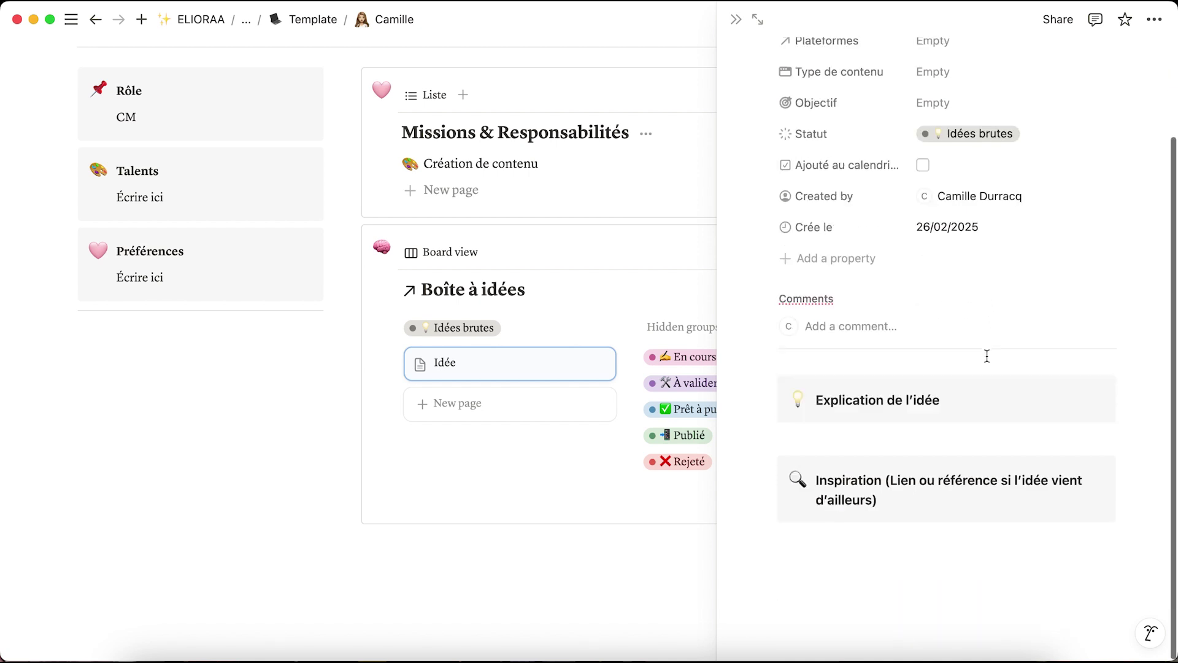
Examine the new idea's "Explication de l'idée" and "Inspiration" sections, and close the side peek.
click(836, 445)
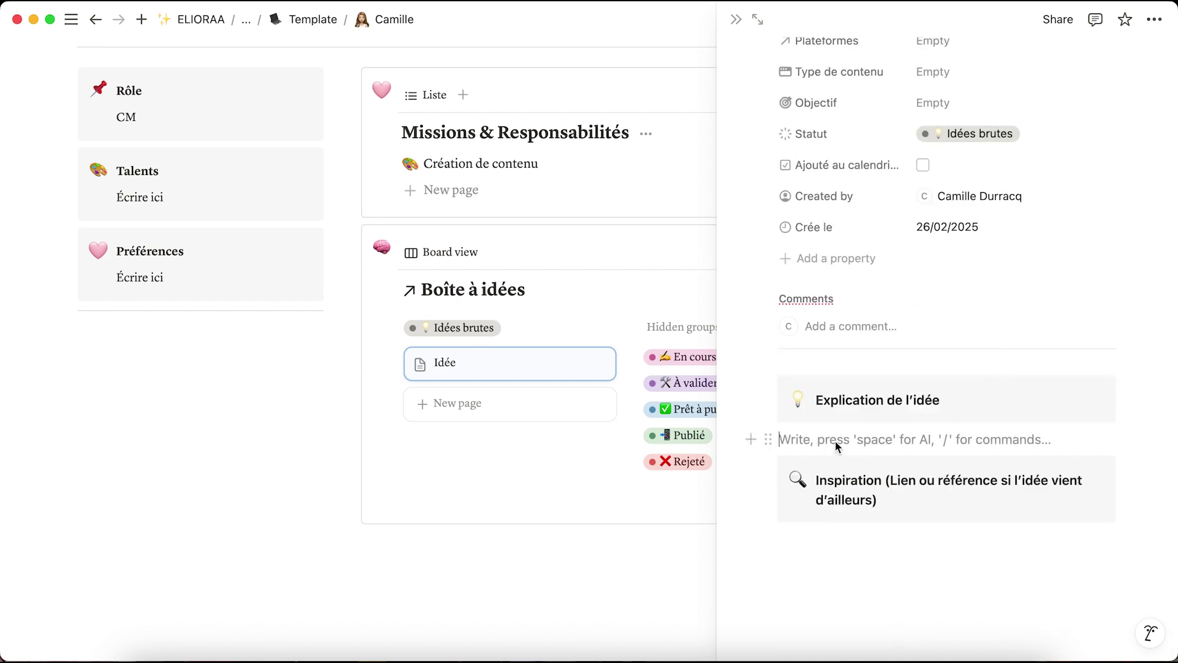
click(833, 540)
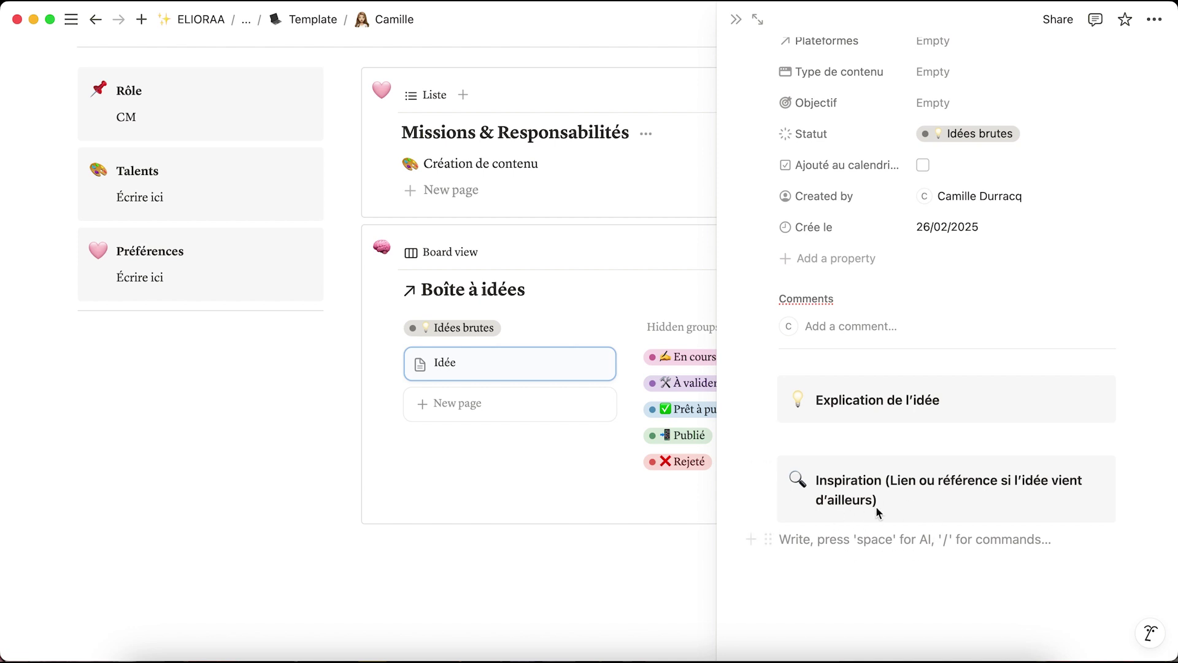
scroll(843, 557, down, 1)
scroll(852, 430, up, 3)
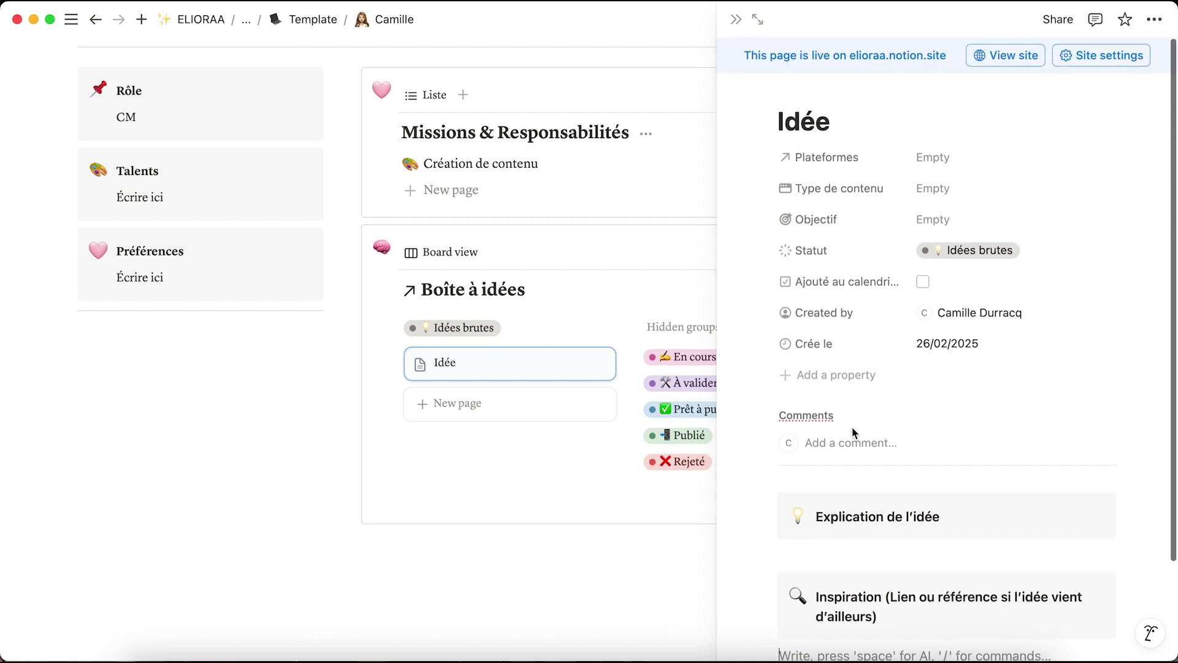
click(603, 532)
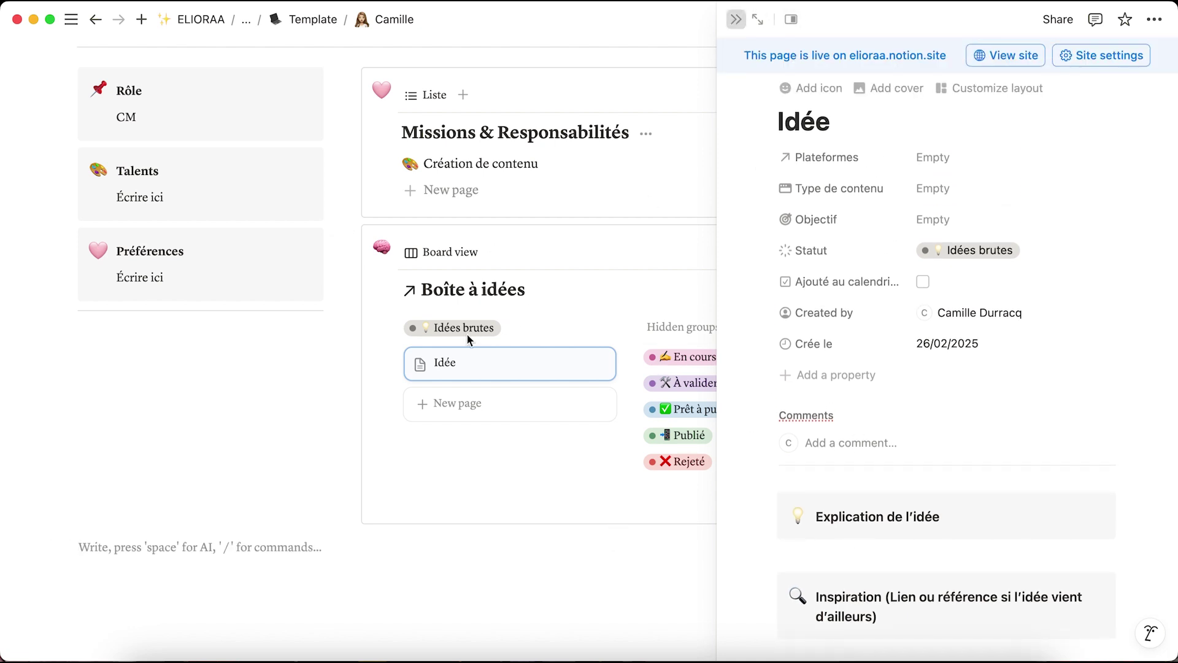
key(Escape)
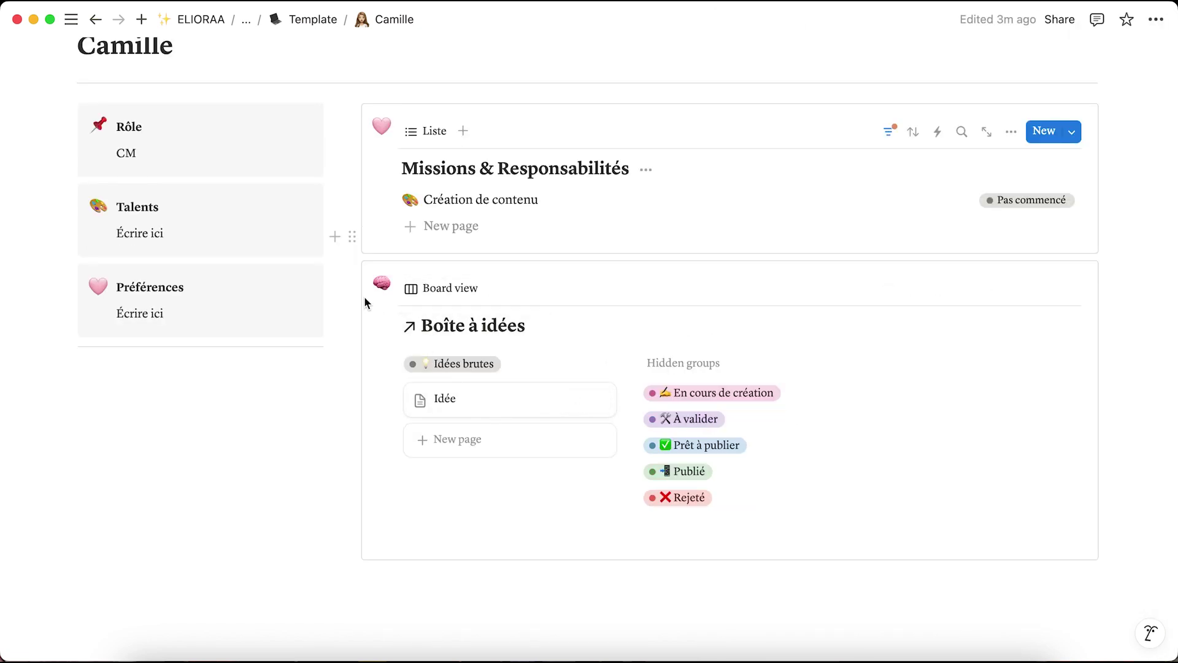
Return to the main Template page and open "Gestion Globale de l'Équipe" from the Gestion d'équipe section.
click(319, 29)
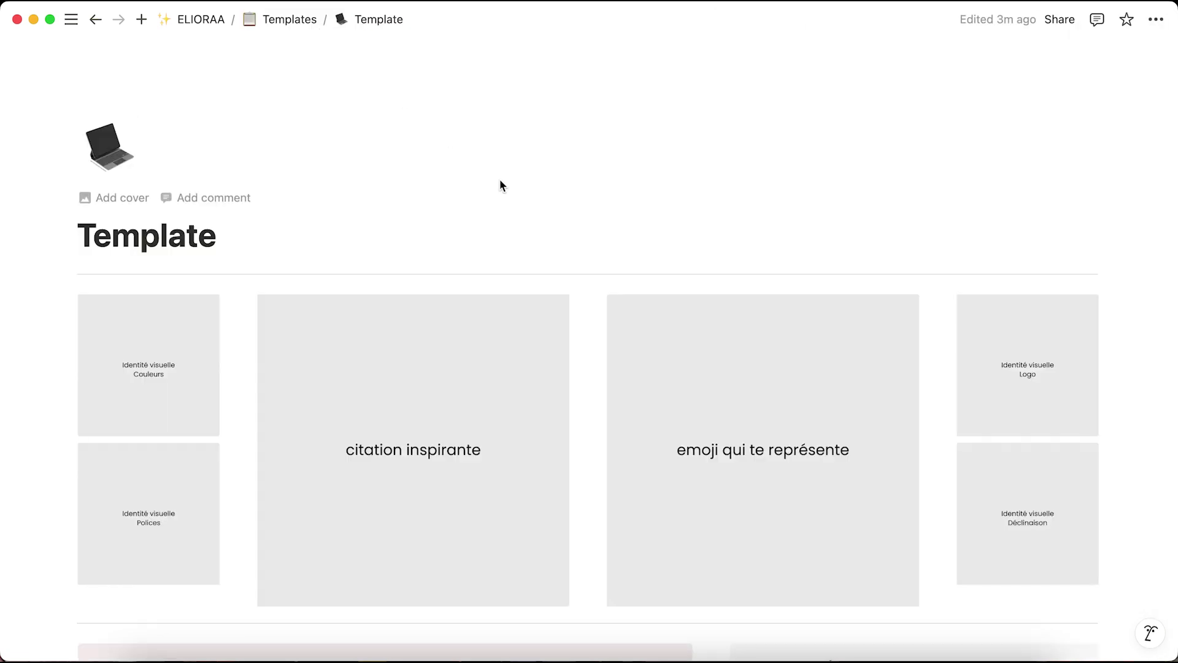
scroll(700, 380, down, 7)
scroll(698, 382, down, 7)
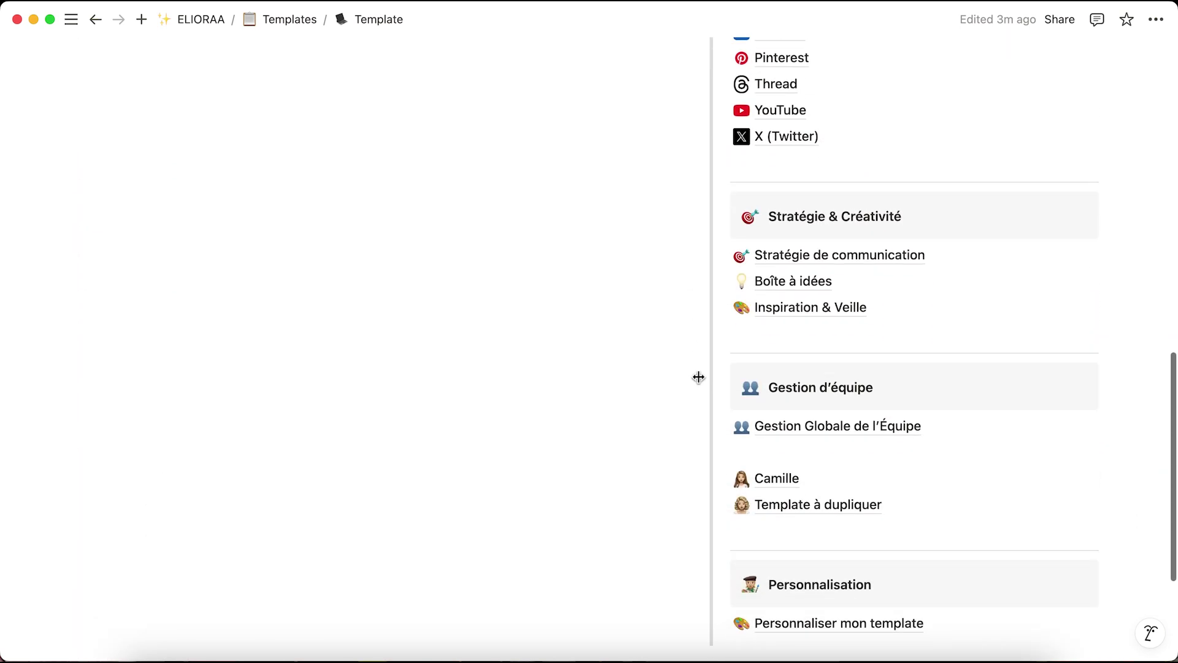
scroll(774, 491, down, 1)
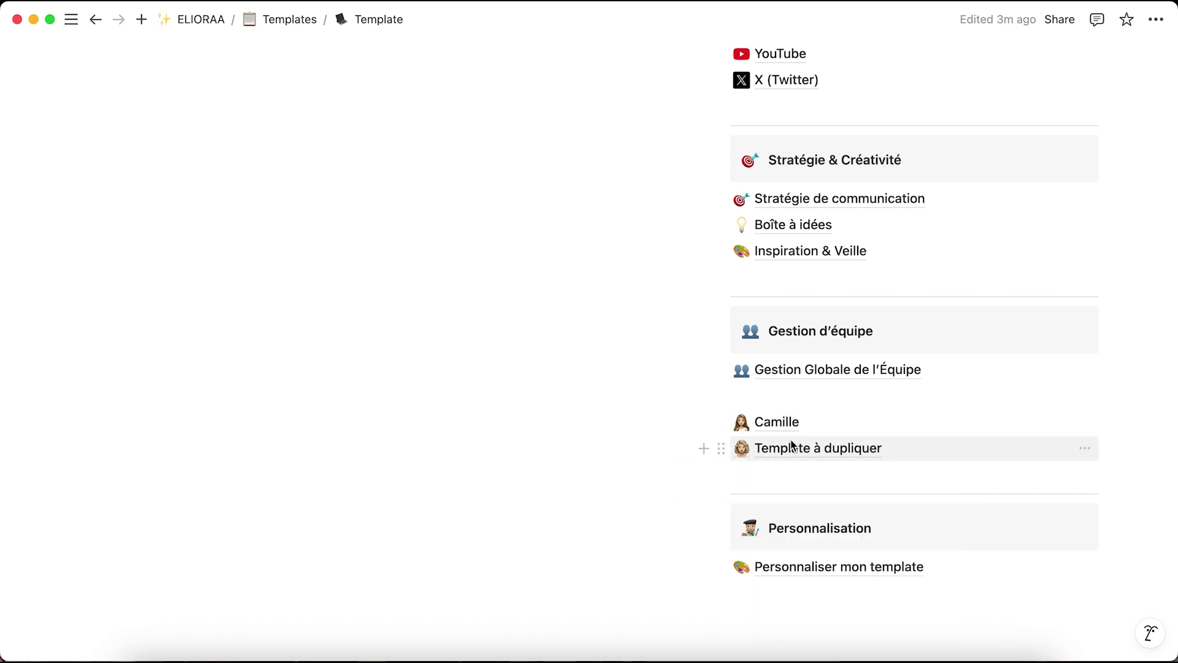
mouse_move(746, 433)
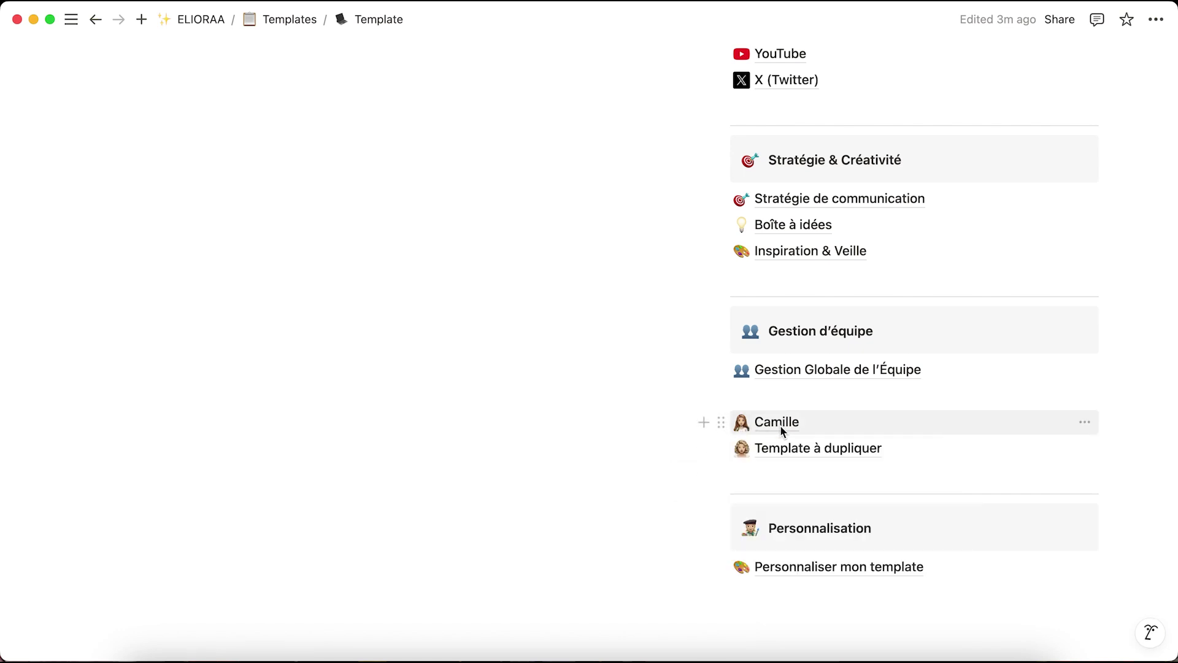
click(787, 372)
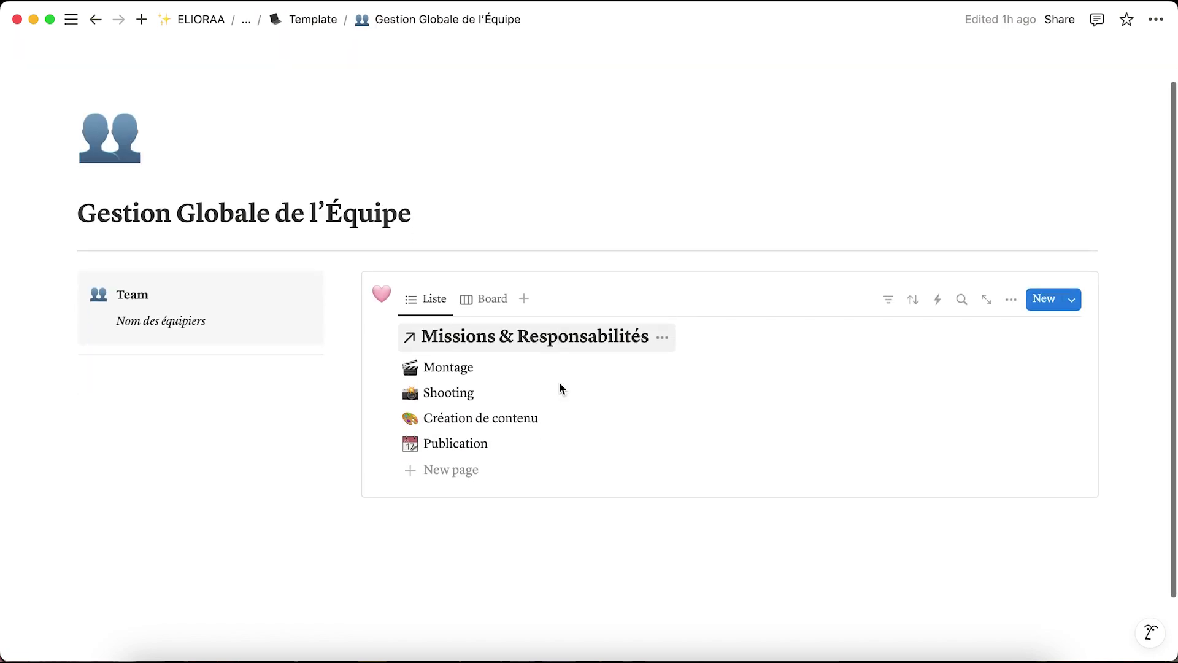
Examine the Team block's "Nom des équipiers" placeholder without changing its text.
triple_click(142, 321)
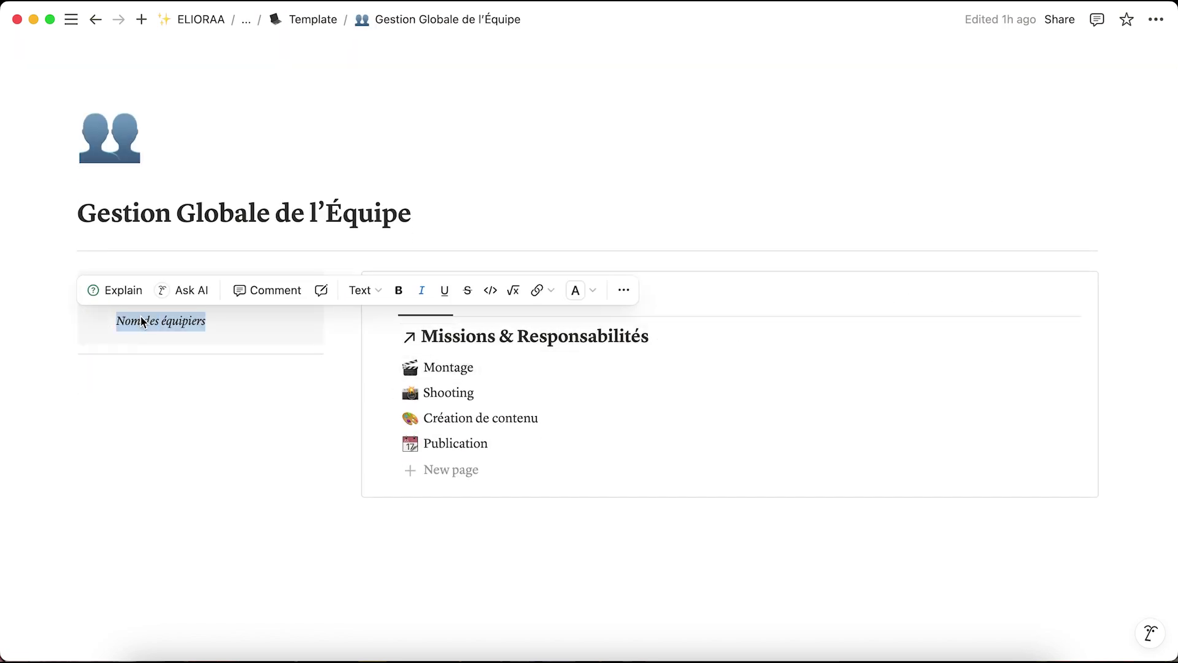
click(208, 388)
triple_click(132, 329)
click(195, 382)
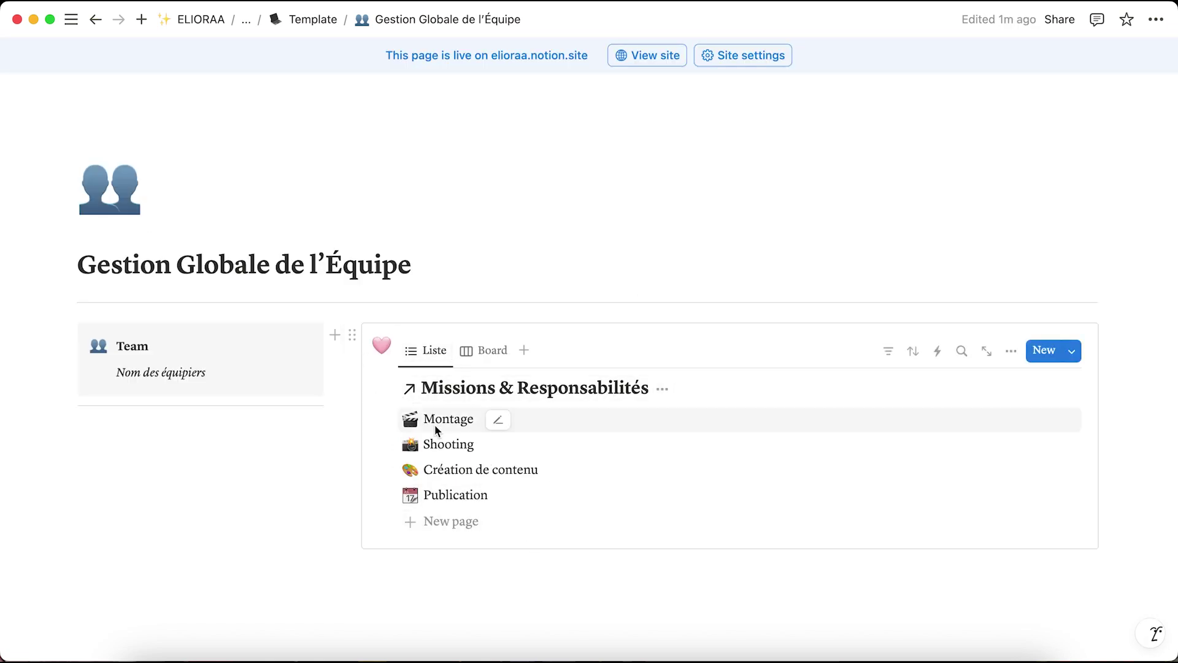
Open the "Création de contenu" mission in side peek, set Personne en charge to the team member, and return to the full team page.
mouse_move(550, 476)
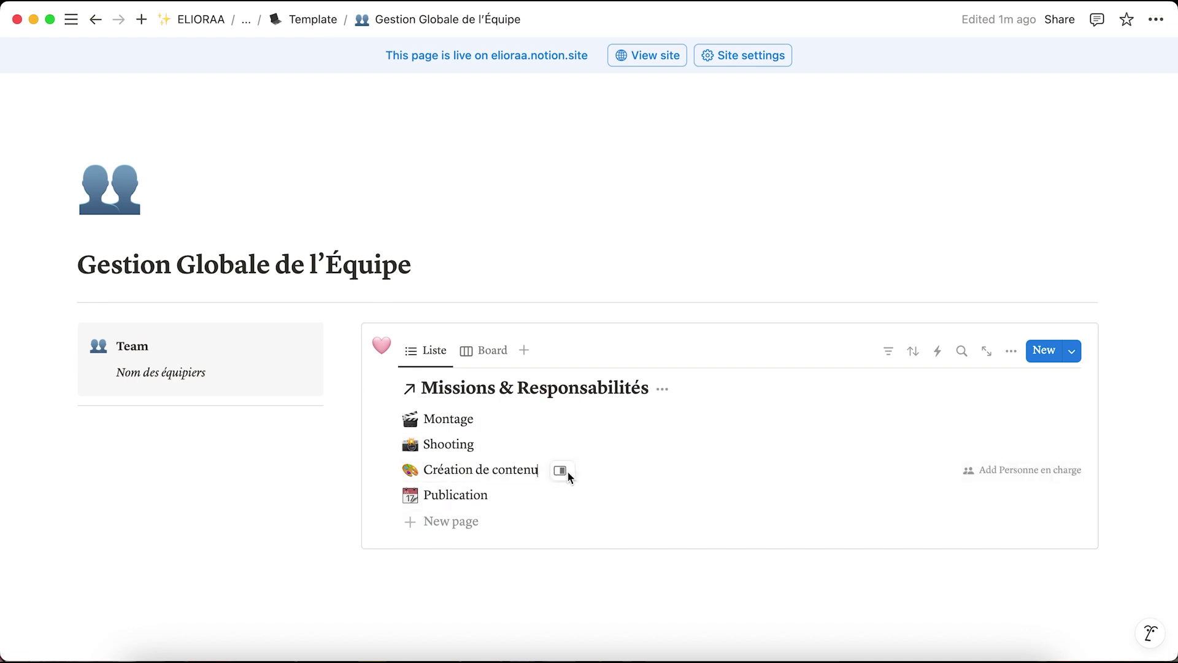
click(562, 473)
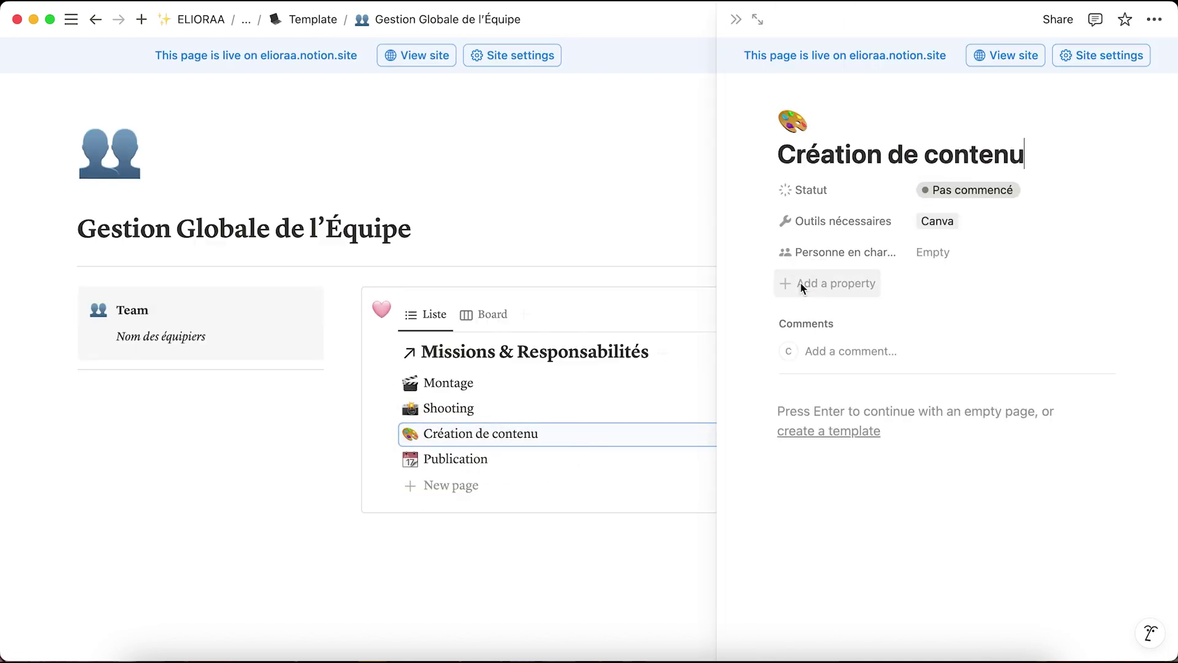
click(933, 253)
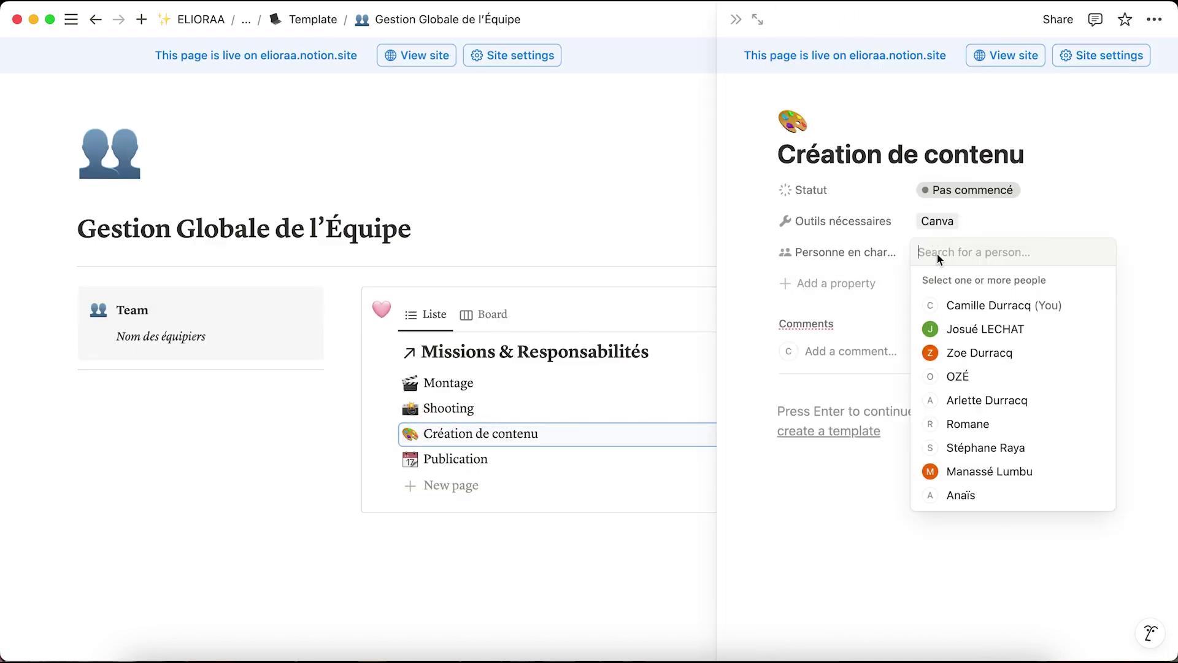
click(968, 308)
click(673, 220)
click(736, 19)
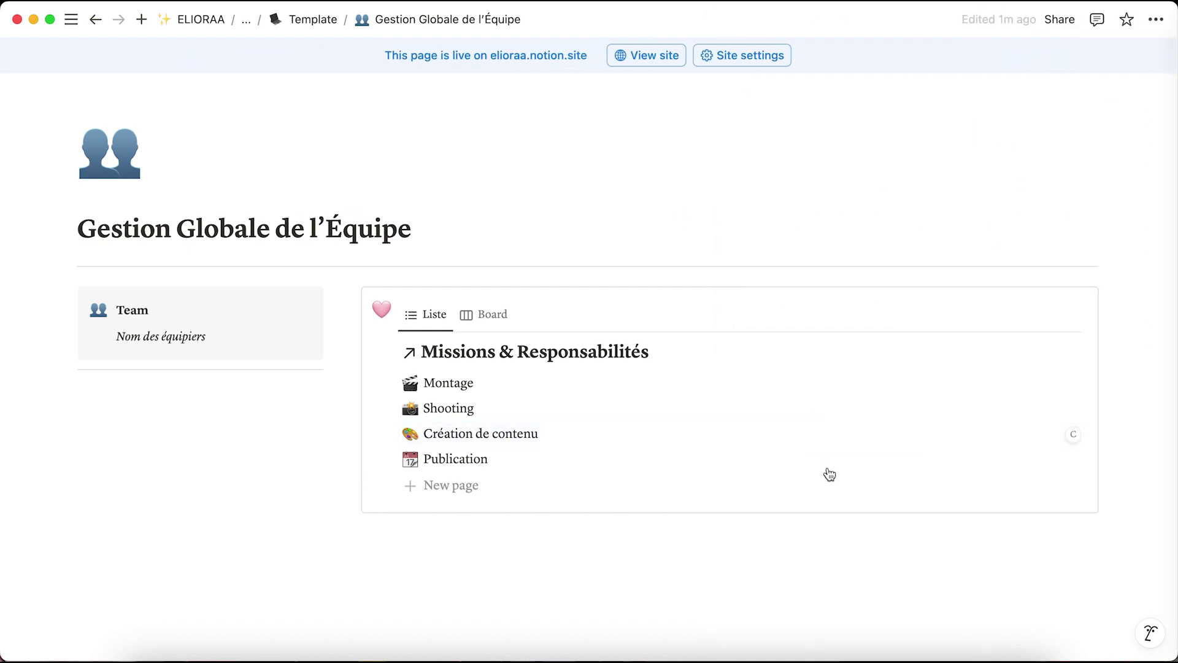
scroll(829, 475, up, 1)
mouse_move(1073, 471)
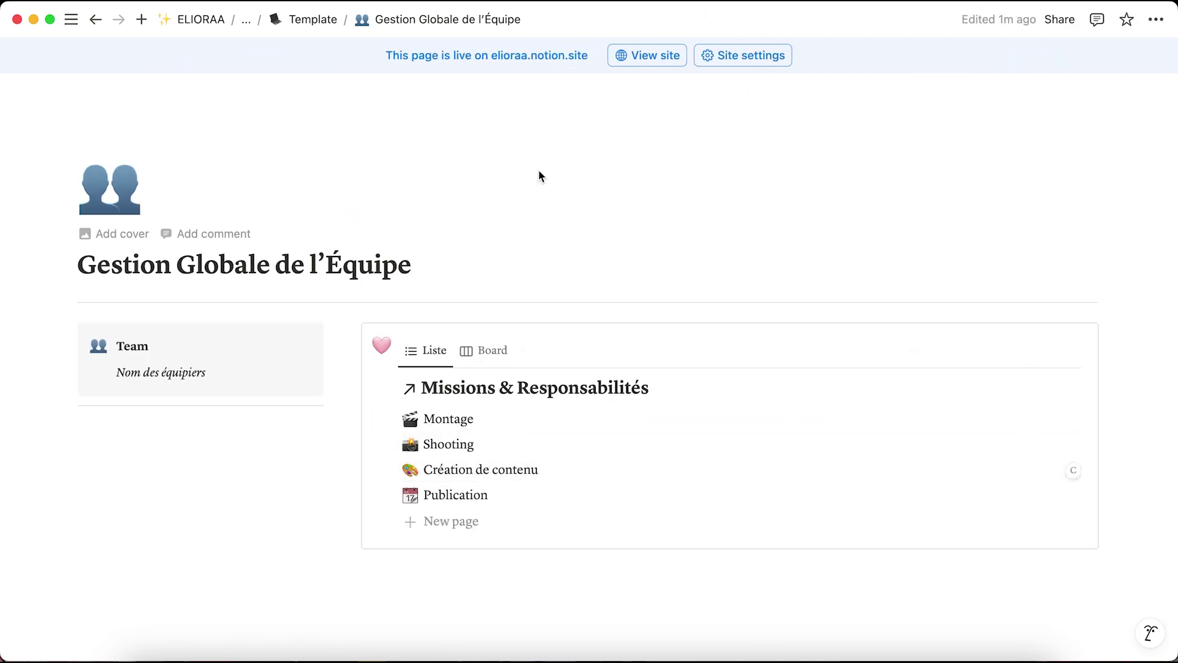
Go back through the main Template page to the team member's personal page and check its Missions & Responsabilités list.
click(313, 19)
scroll(819, 425, down, 8)
scroll(819, 425, down, 4)
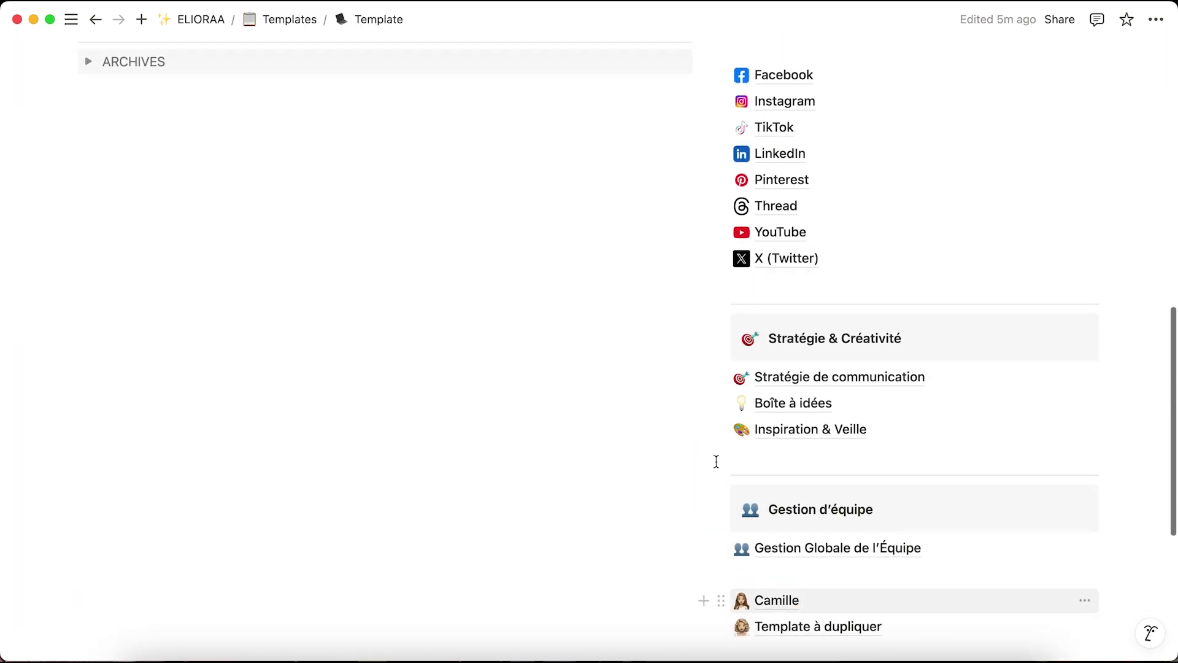
click(777, 600)
scroll(783, 526, down, 3)
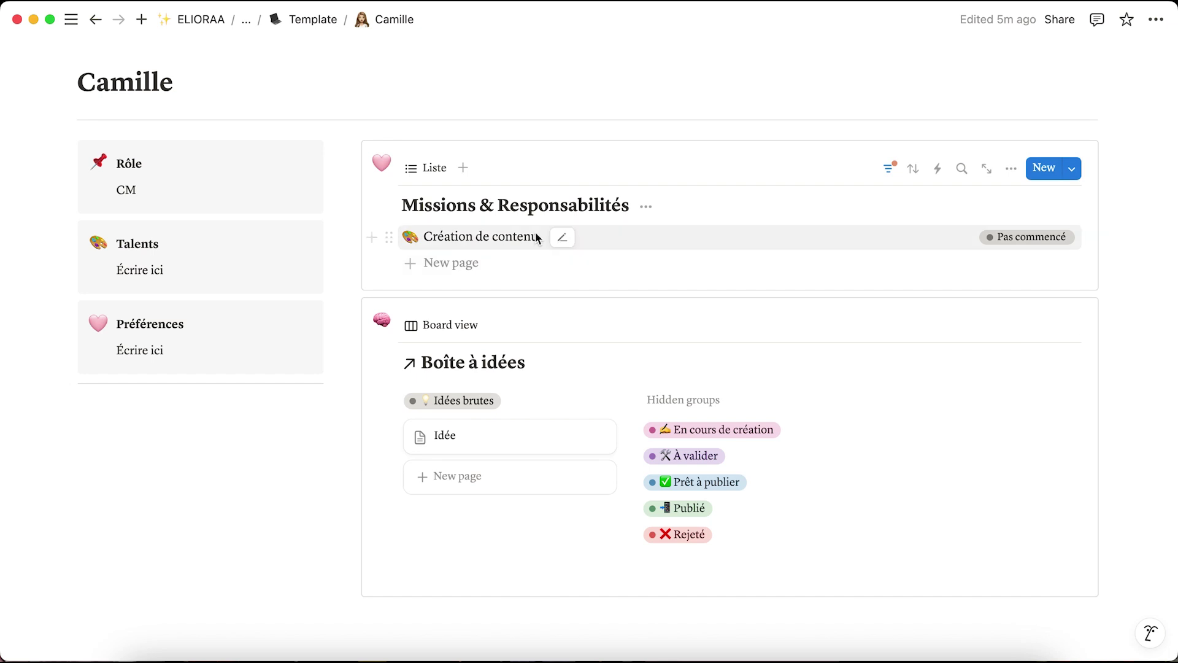
Reopen the "Gestion Globale de l'Équipe" page and view its missions in Board view by person in charge.
click(308, 23)
scroll(773, 424, down, 15)
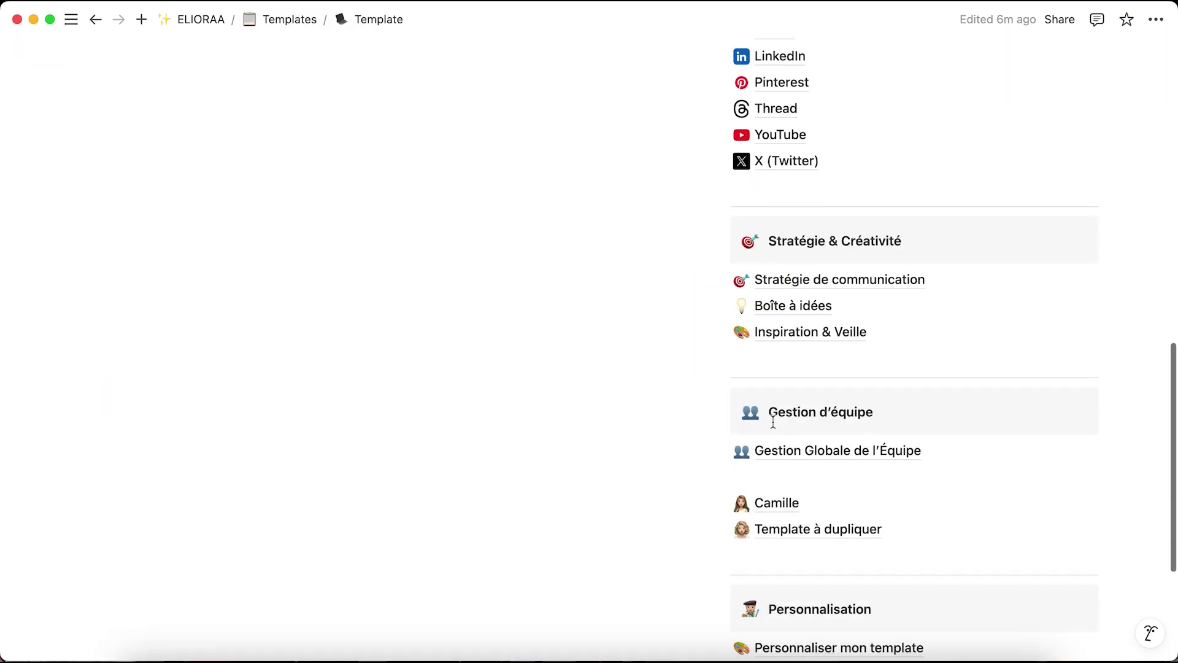
click(793, 385)
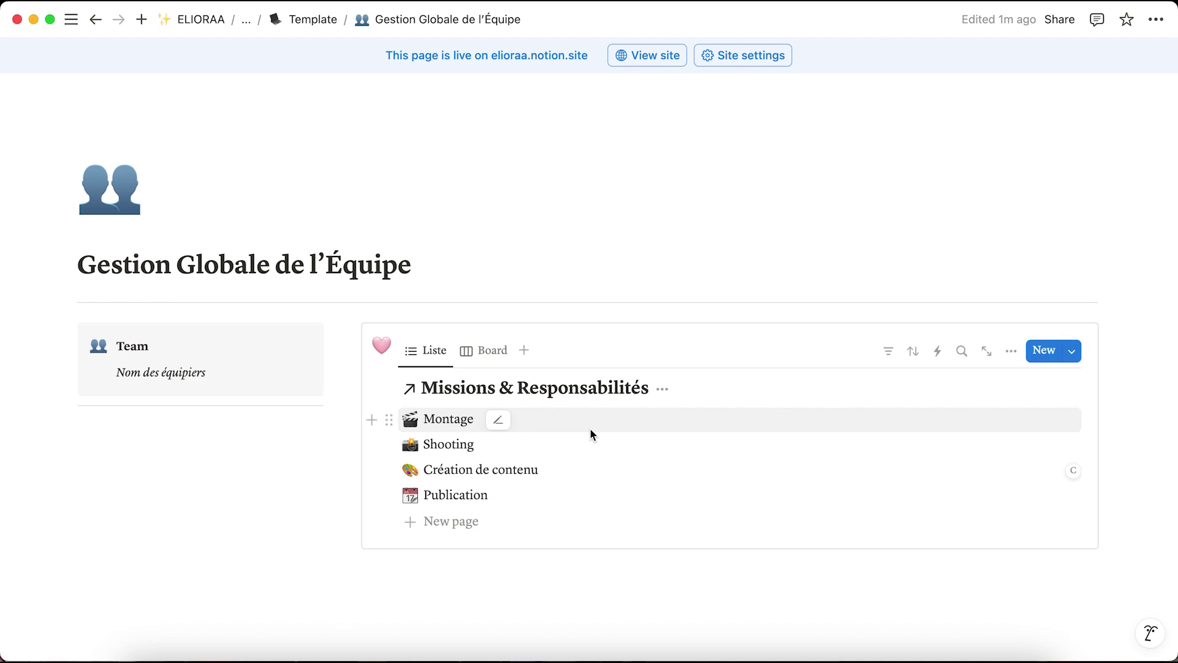
click(498, 351)
scroll(540, 454, down, 2)
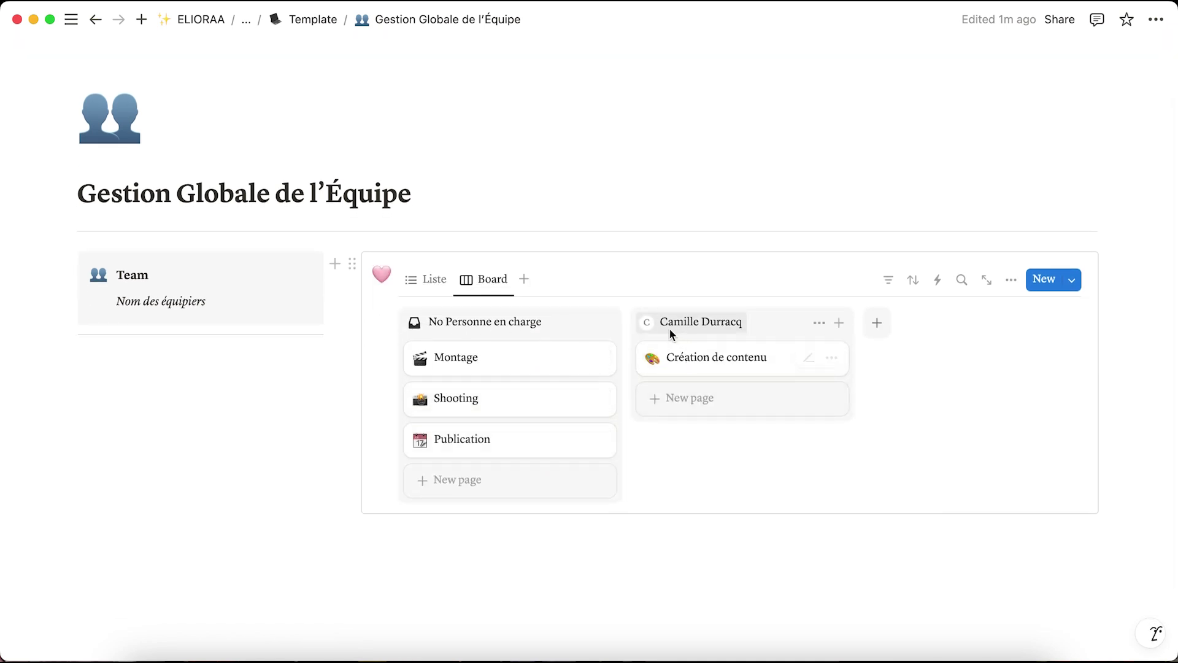
mouse_move(484, 325)
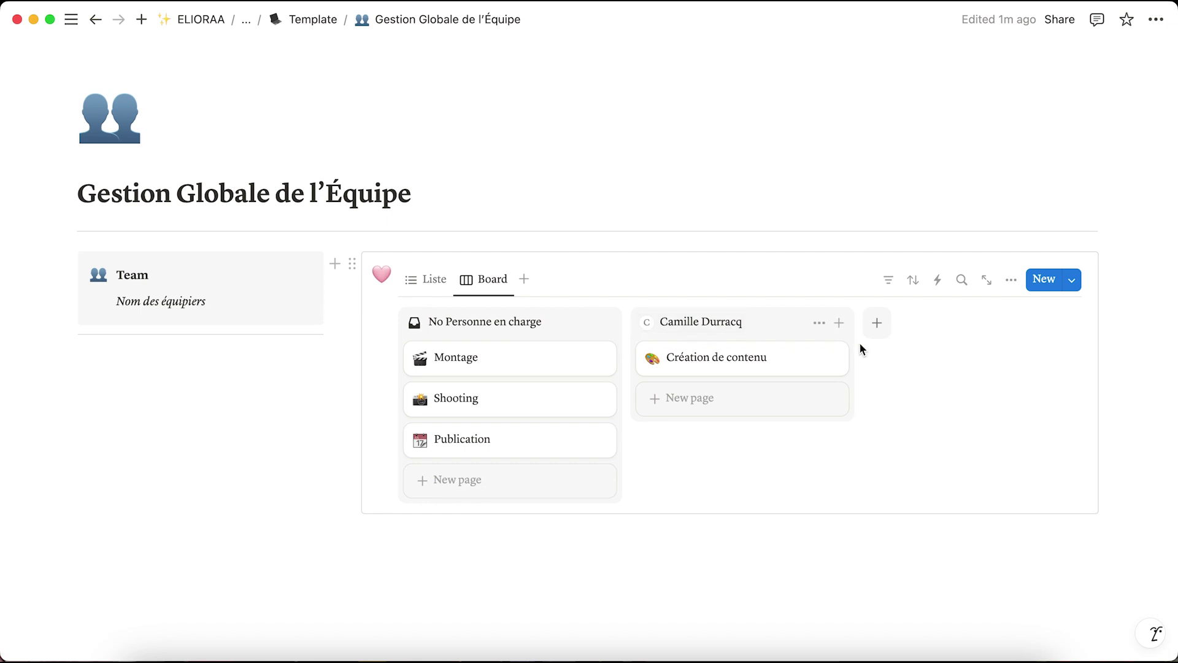